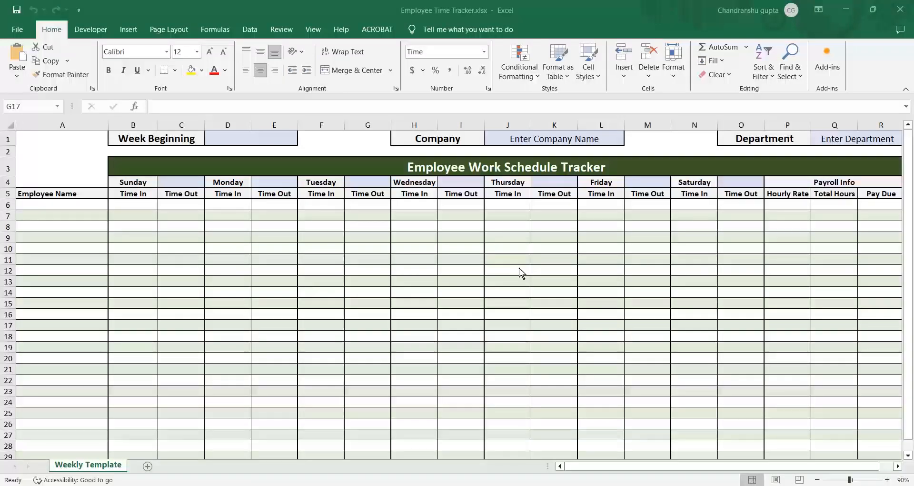
Step: Replace the company name placeholder in the sheet header with ABC Company
double_click(605, 139)
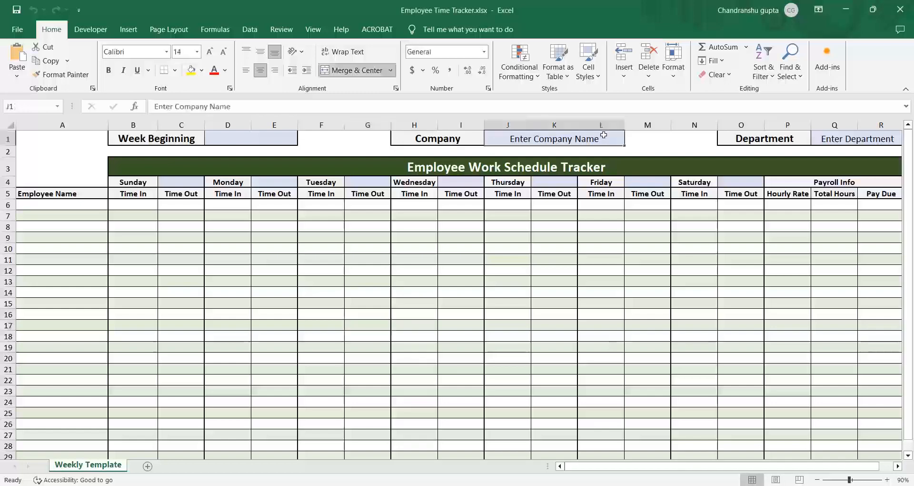
triple_click(605, 137)
type("A")
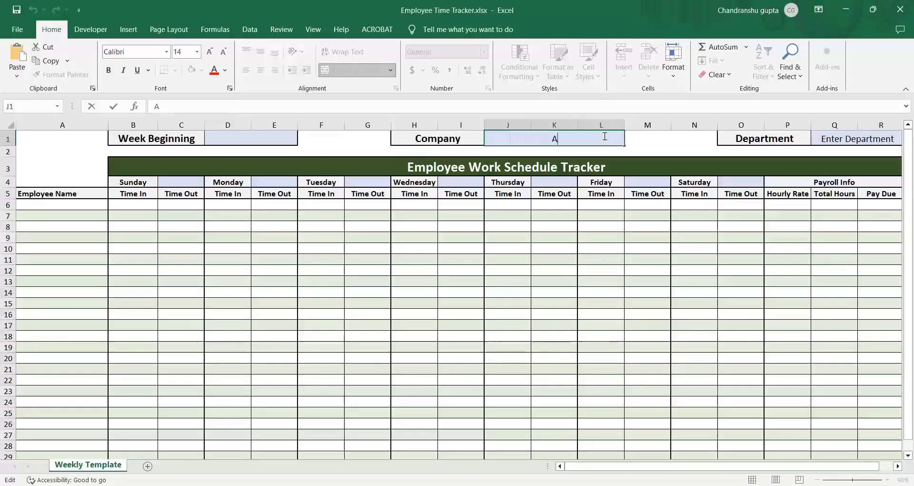
type("BC Company")
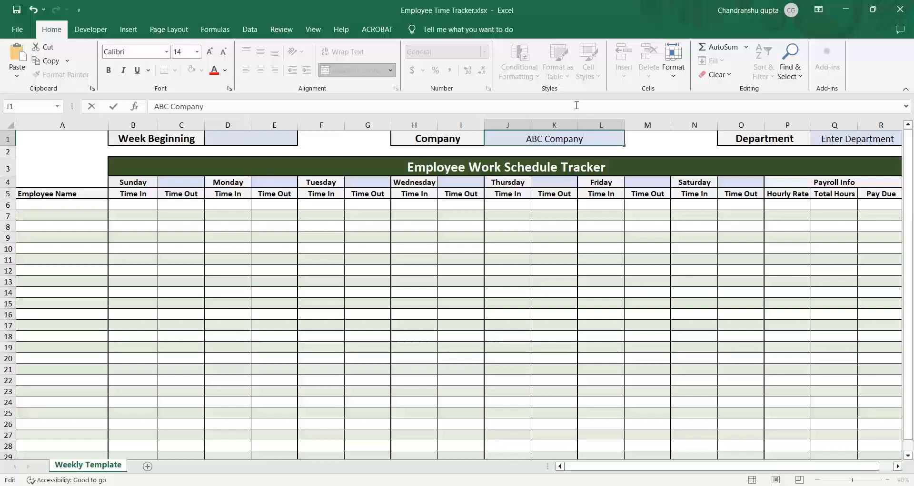
left_click(847, 247)
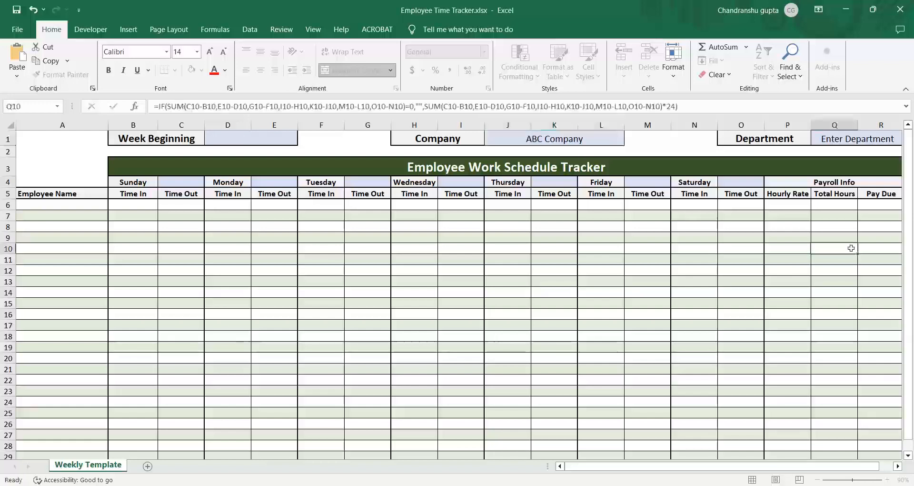
Step: Replace the department placeholder in the sheet header with Software
left_click(874, 140)
double_click(875, 140)
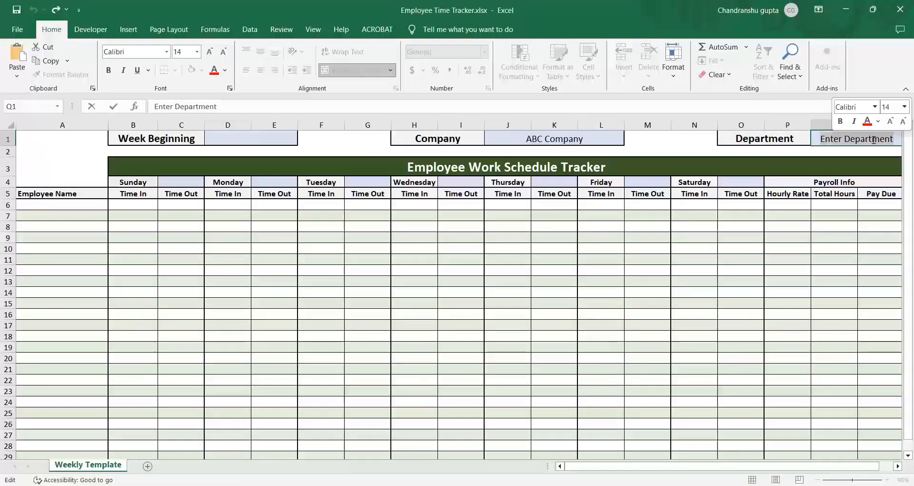
key("BackSpace")
key("BackSpace")
key("BackSpace")
key("BackSpace")
key("BackSpace")
key("BackSpace")
key("BackSpace")
key("BackSpace")
key("BackSpace")
key("BackSpace")
key("BackSpace")
key("BackSpace")
key("BackSpace")
key("BackSpace")
key("BackSpace")
key("BackSpace")
type("Software")
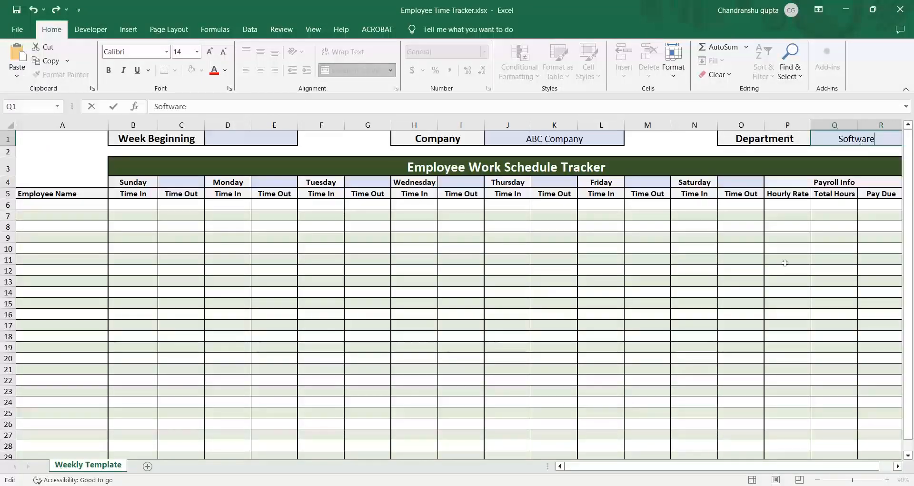
left_click(754, 303)
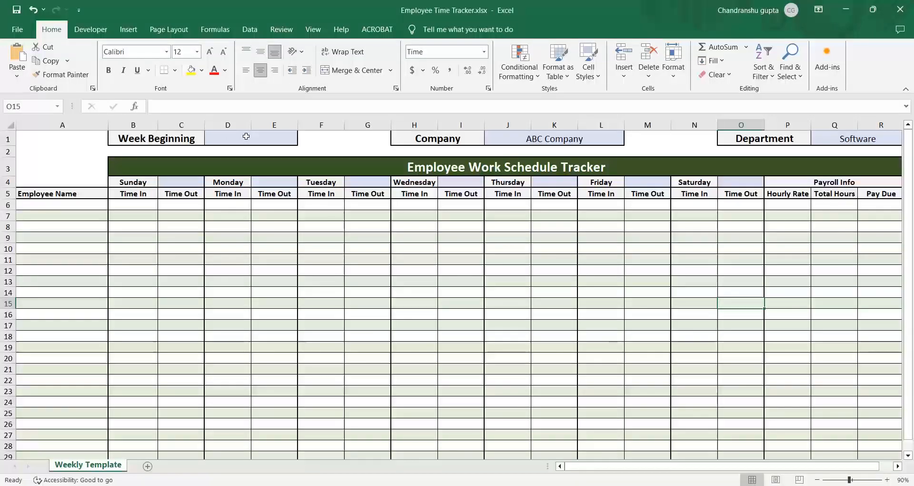
Step: Examine the date cells beside Sunday, Monday, Tuesday and Wednesday in the schedule header for their formulas
left_click(172, 183)
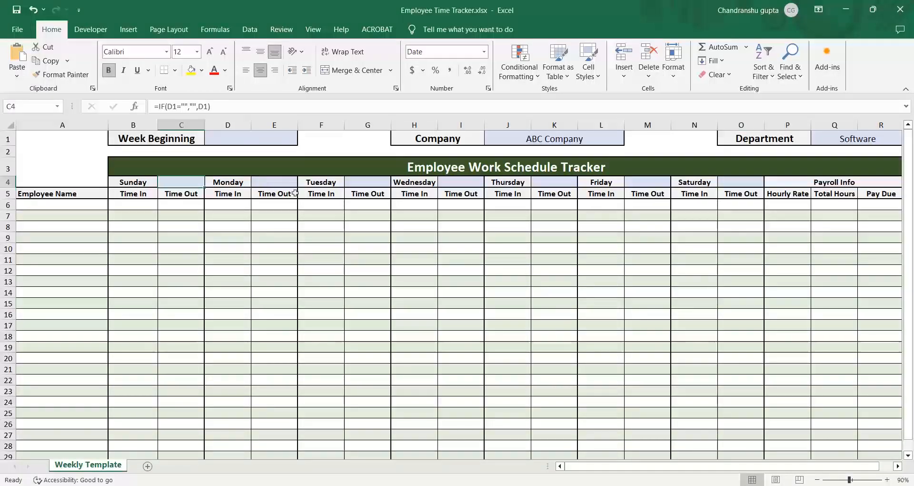
left_click(278, 178)
left_click(367, 181)
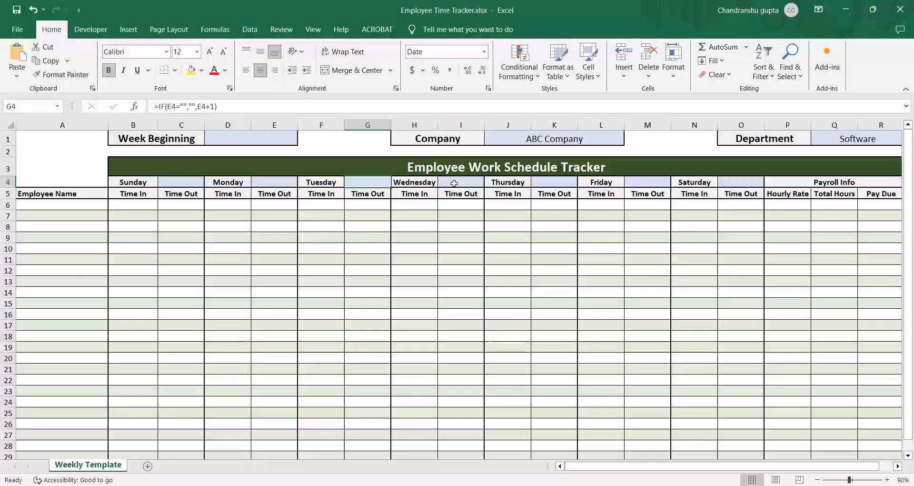
left_click(454, 183)
left_click(266, 232)
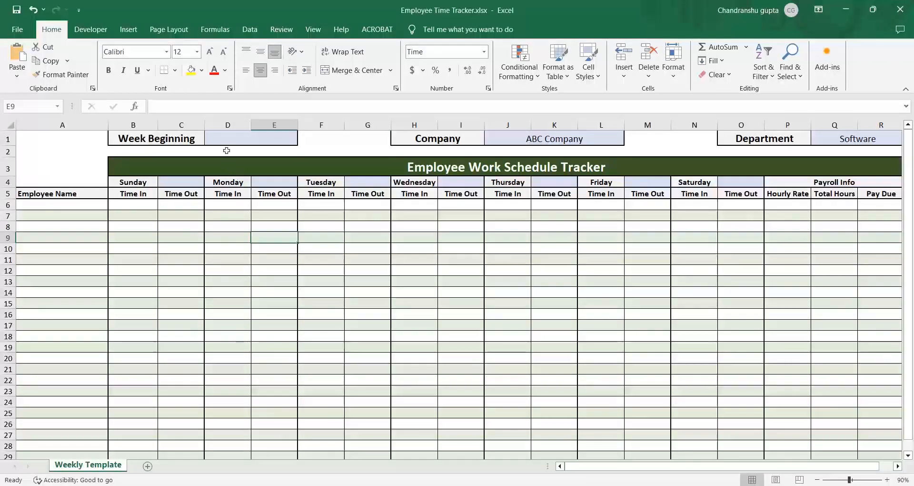
Step: Enter 11/12/2023 as the Week Beginning date, checking the system calendar for the Sunday and the weekdays of that week
left_click(876, 485)
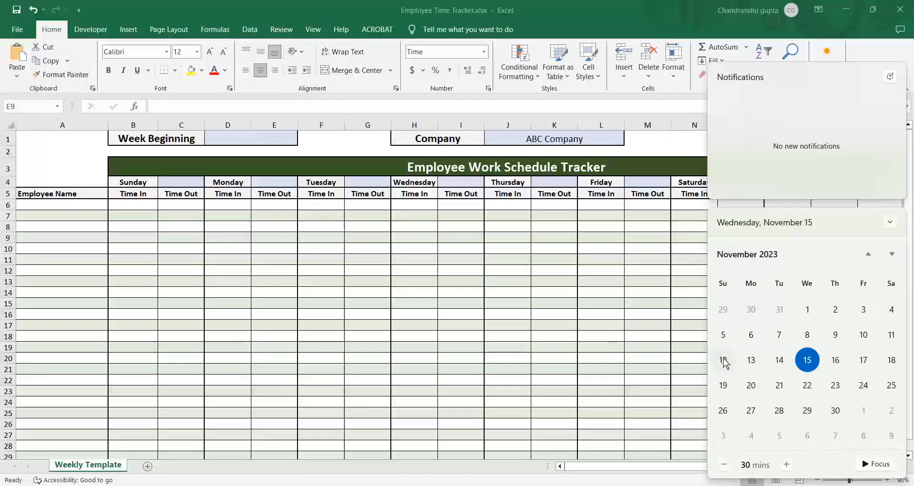
left_click(342, 284)
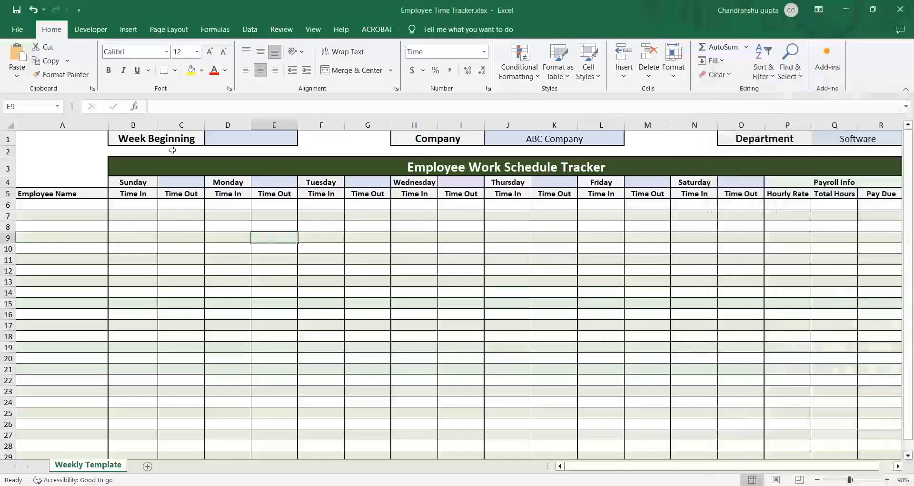
left_click(238, 137)
double_click(238, 137)
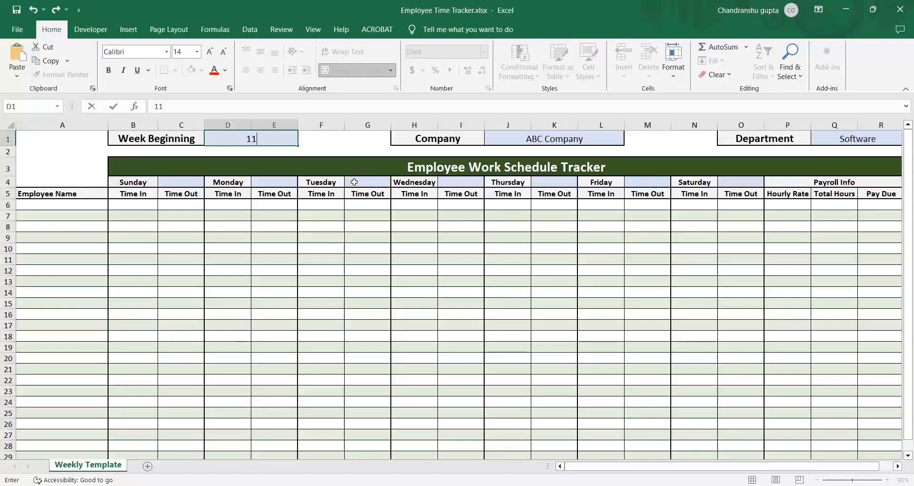
type("12")
key("BackSpace")
key("BackSpace")
key("super+n")
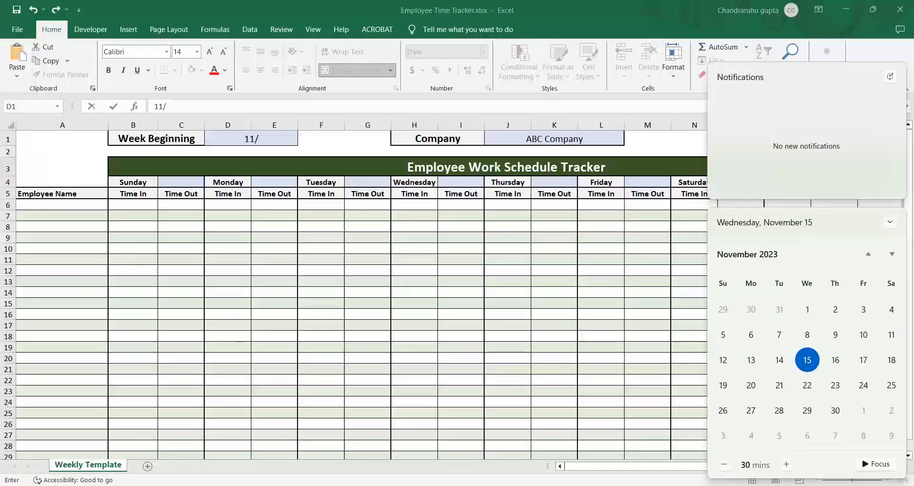
key("Escape")
left_click(279, 139)
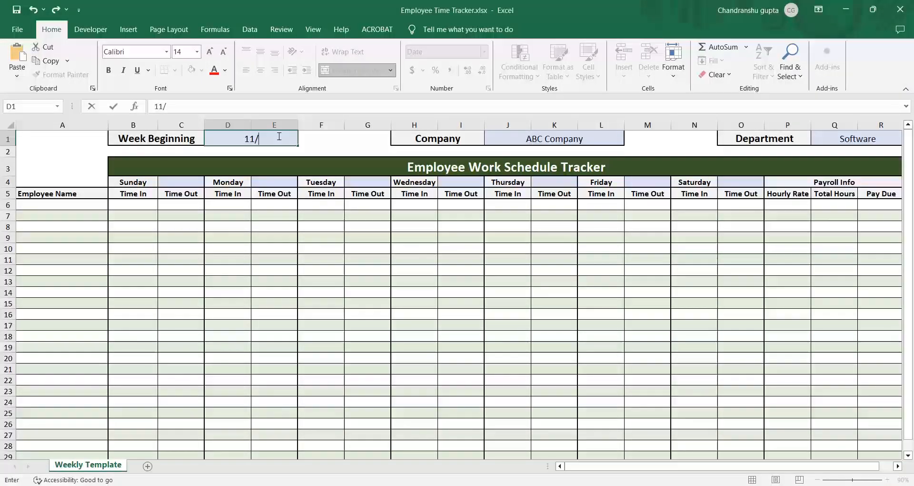
type("12")
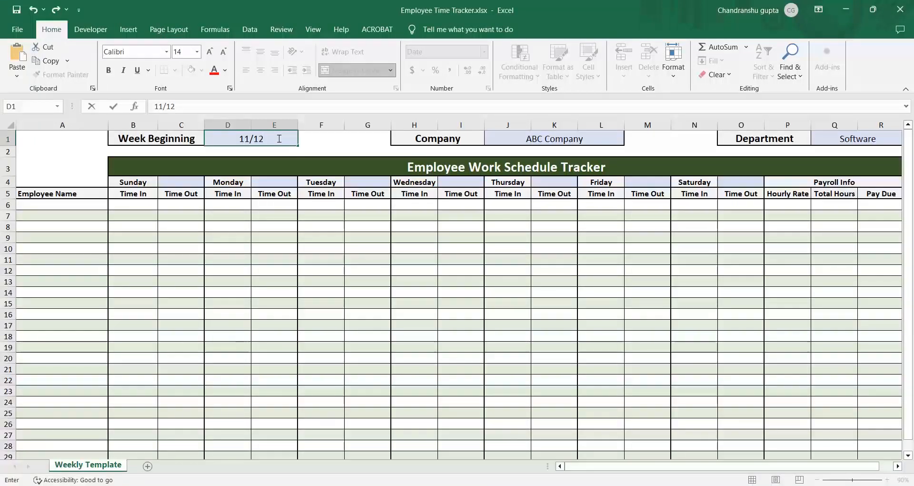
type("/2023")
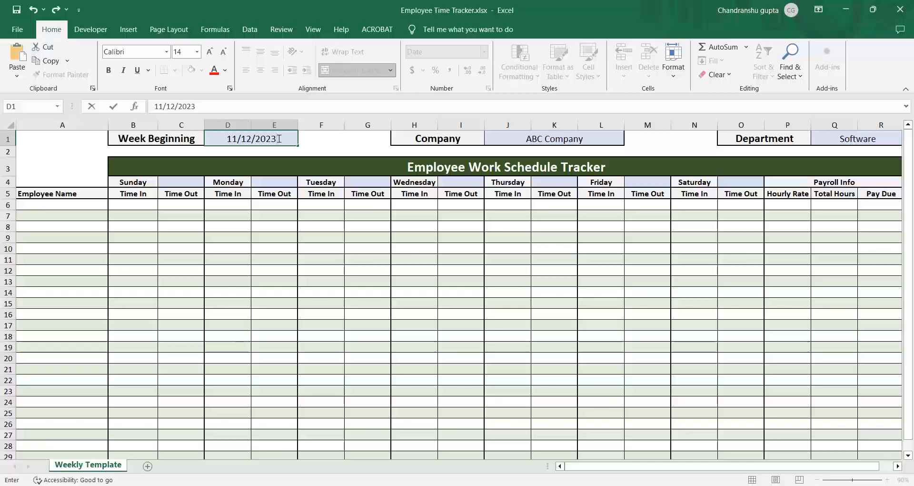
key("Return")
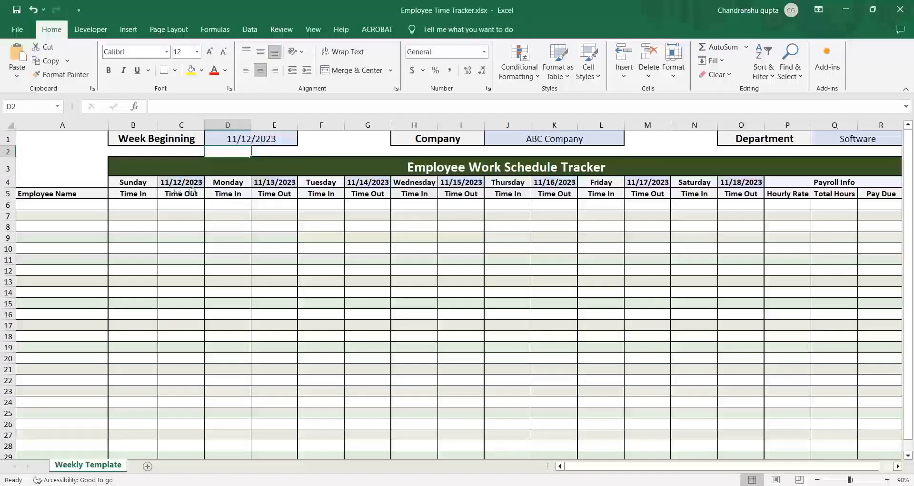
left_click(880, 485)
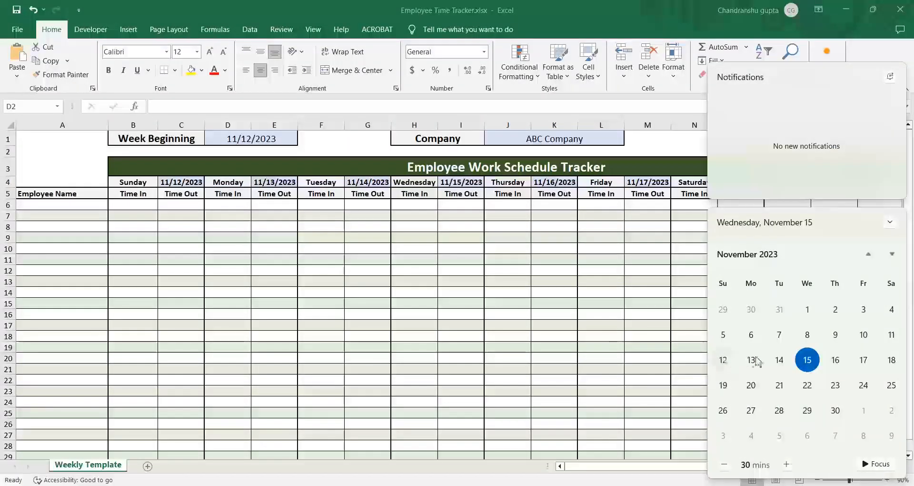
left_click(350, 272)
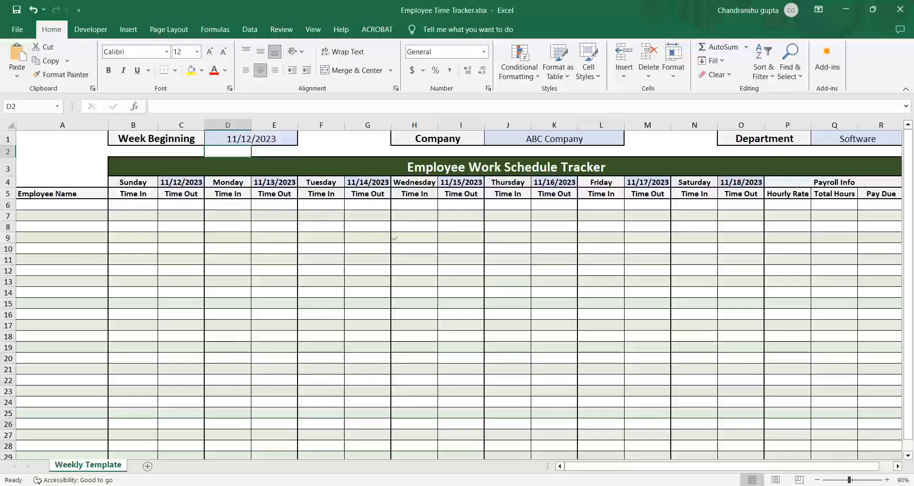
Step: Enter the three employees' first names in cells A6 to A8 of the Employee Name column
double_click(47, 202)
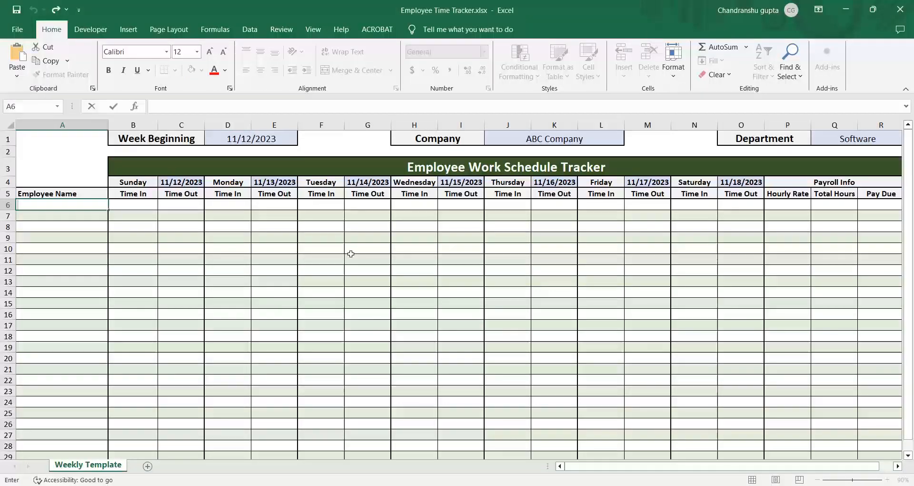
type("David")
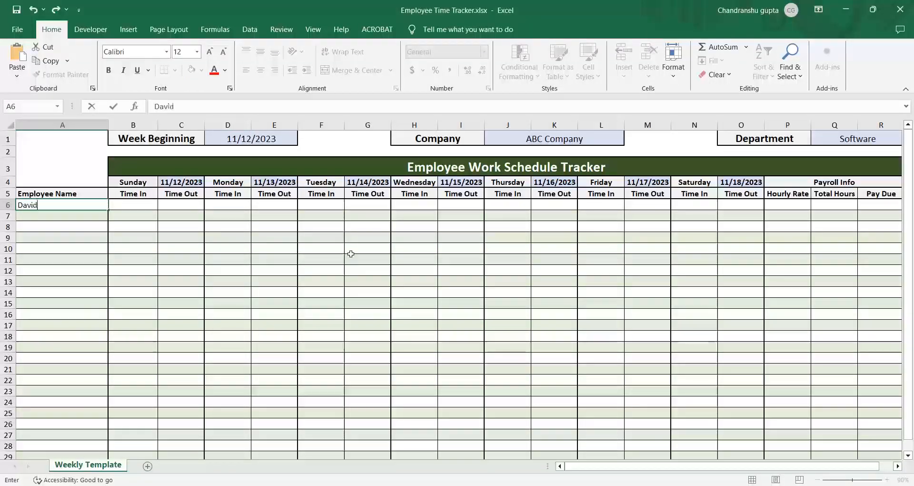
key("Return")
type("Jhon")
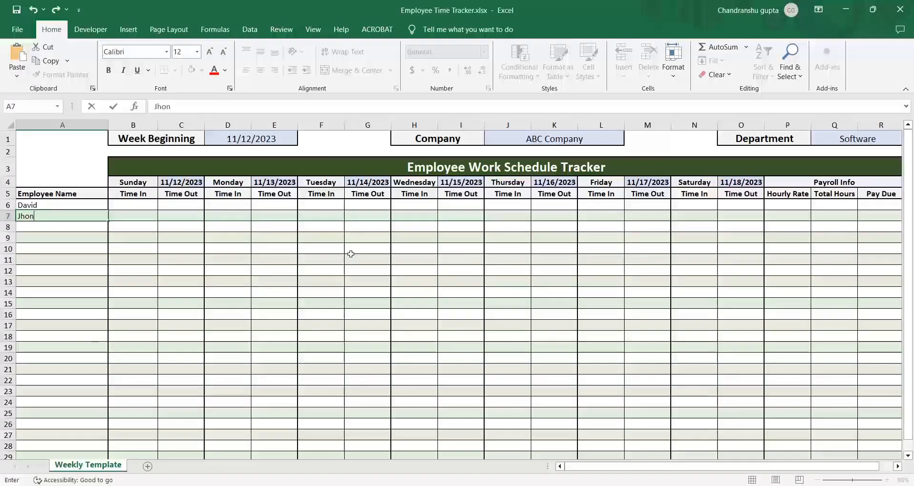
key("Return")
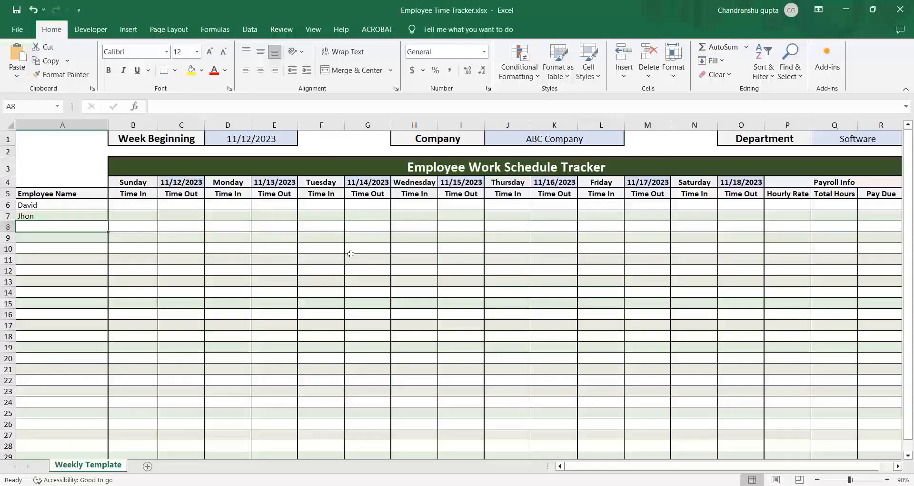
type("Costa")
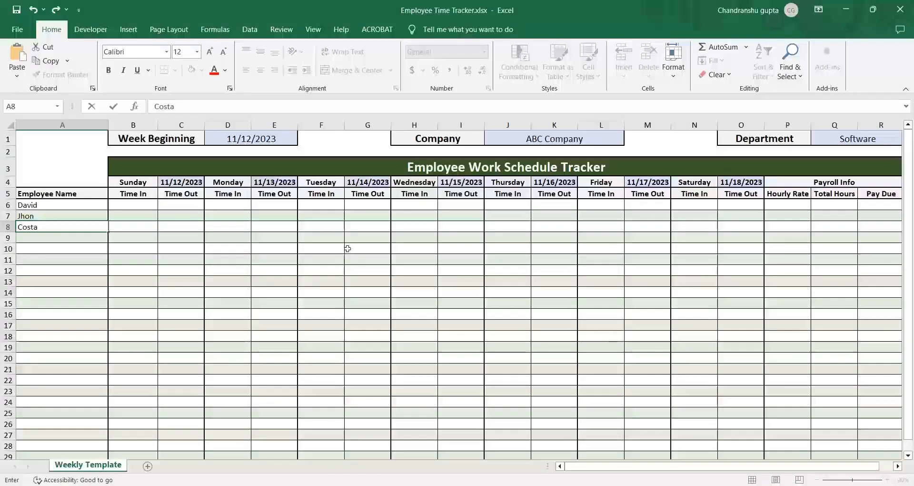
left_click(339, 270)
Step: Review how many employee rows the schedule table offers, down to its last row
scroll(240, 292, "down", 6)
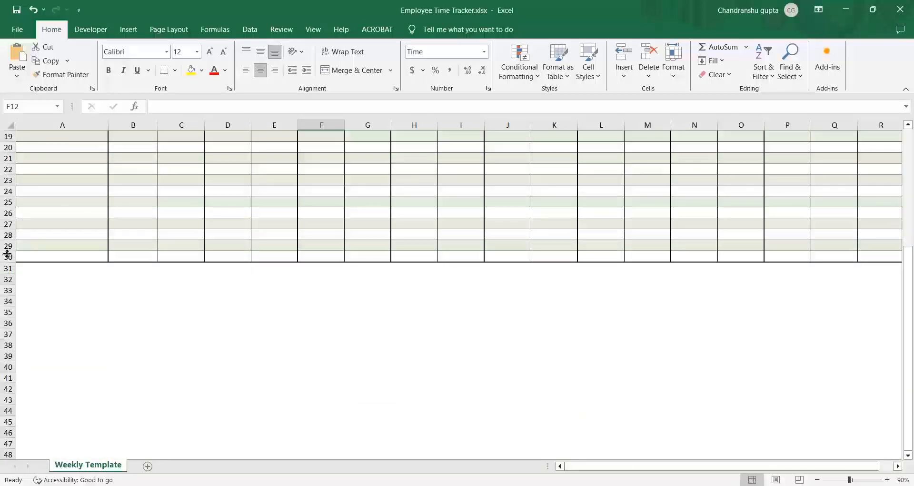
scroll(80, 280, "up", 6)
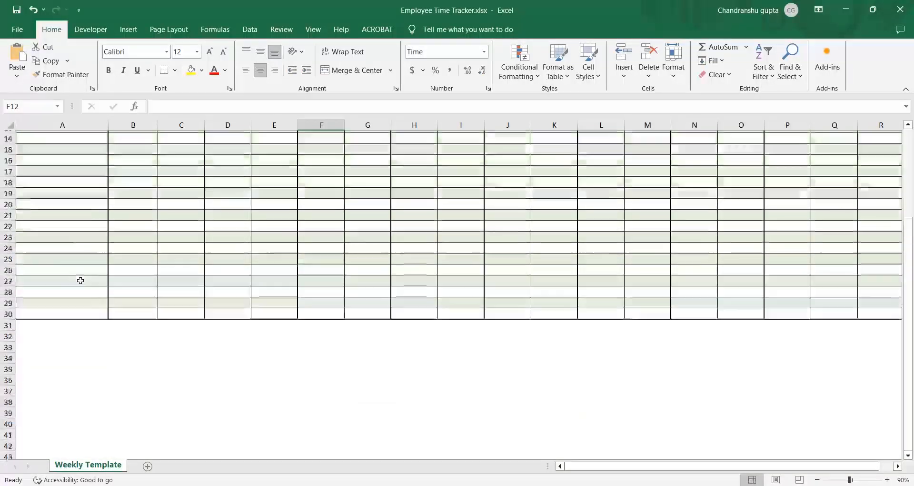
left_click(112, 258)
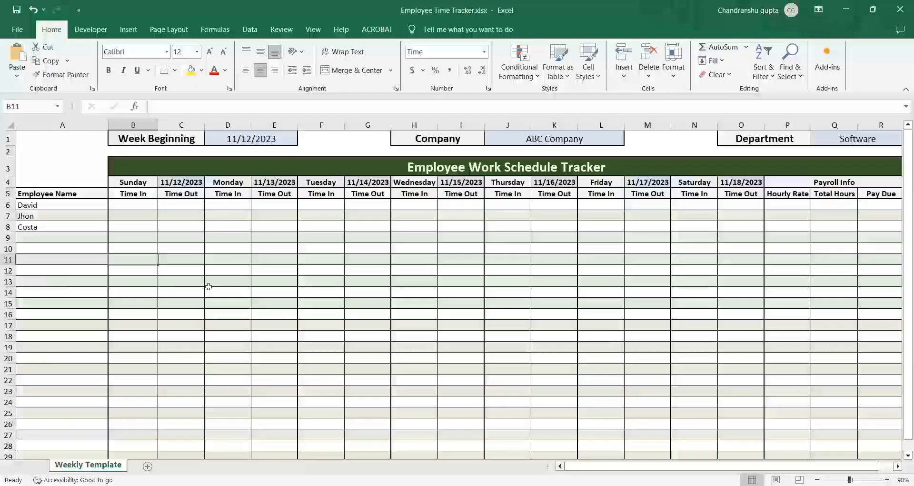
scroll(210, 309, "down", 6)
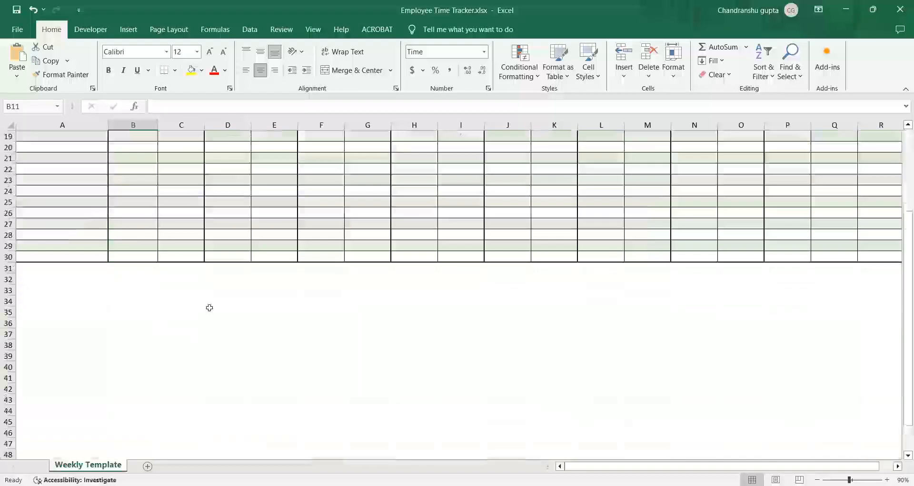
scroll(210, 314, "up", 6)
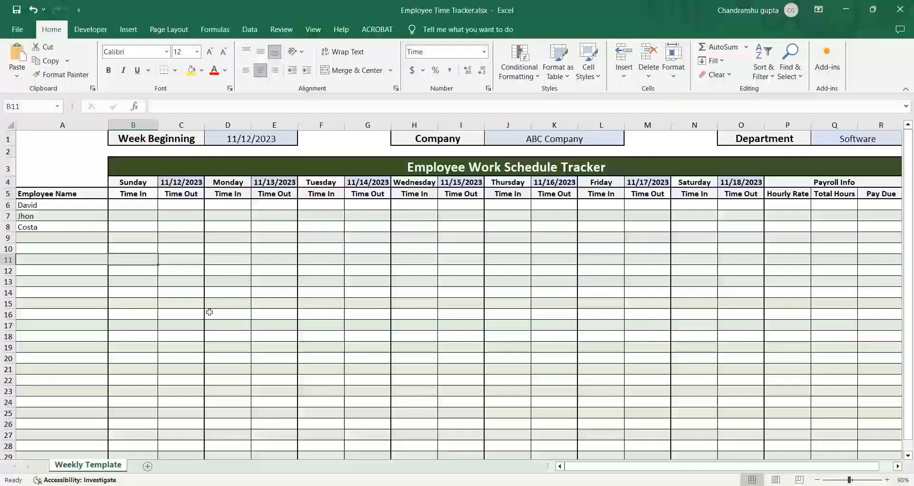
scroll(213, 311, "down", 6)
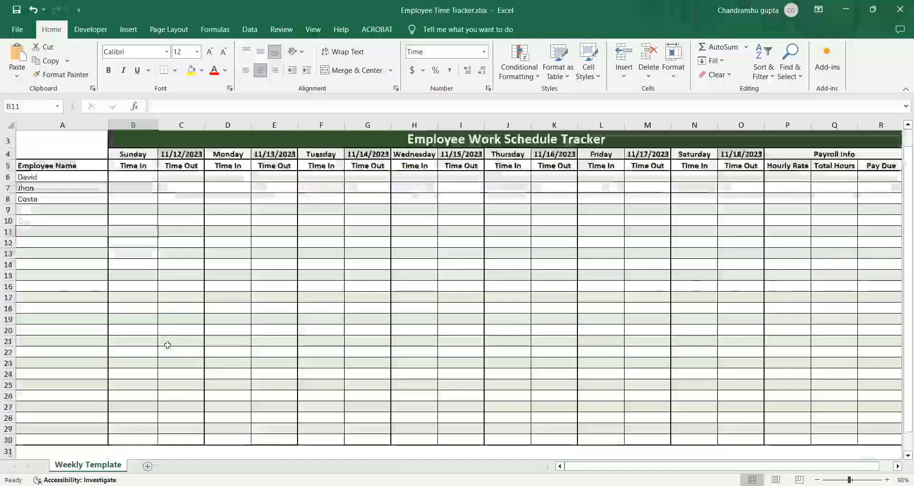
scroll(76, 307, "up", 6)
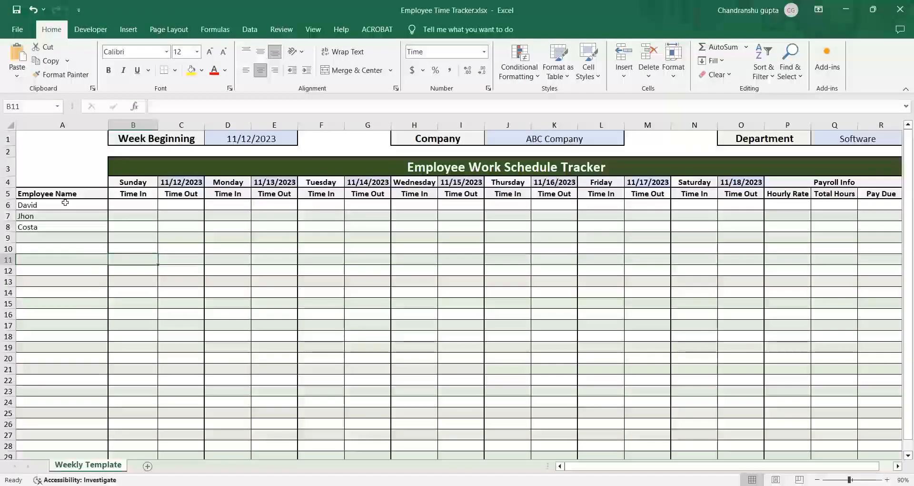
Step: Examine the first employee's Sunday Time In cell and the Hourly Rate, Total Hours and Pay Due cells in the payroll section
left_click(138, 207)
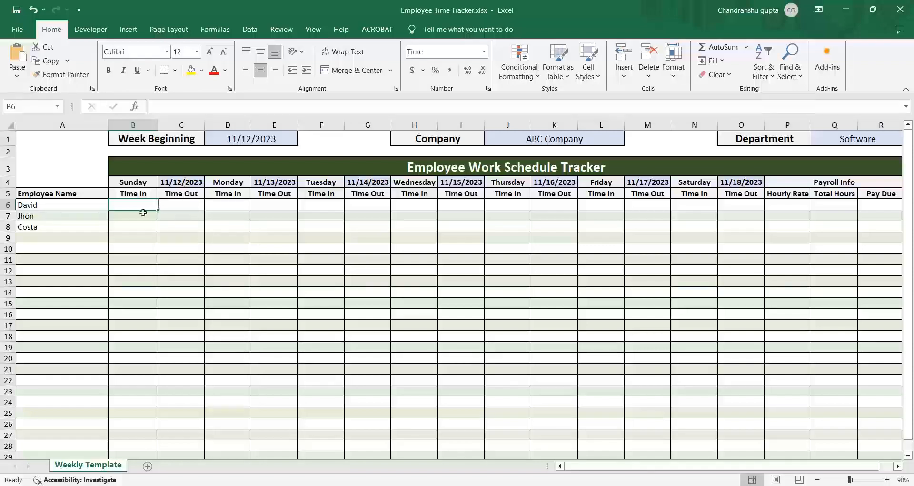
left_click_drag(785, 206, 786, 235)
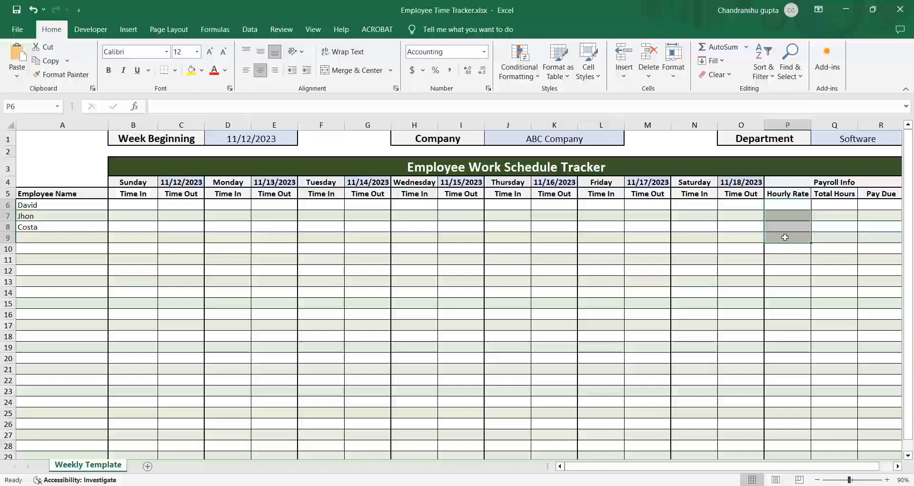
left_click(835, 206)
left_click_drag(858, 209, 876, 238)
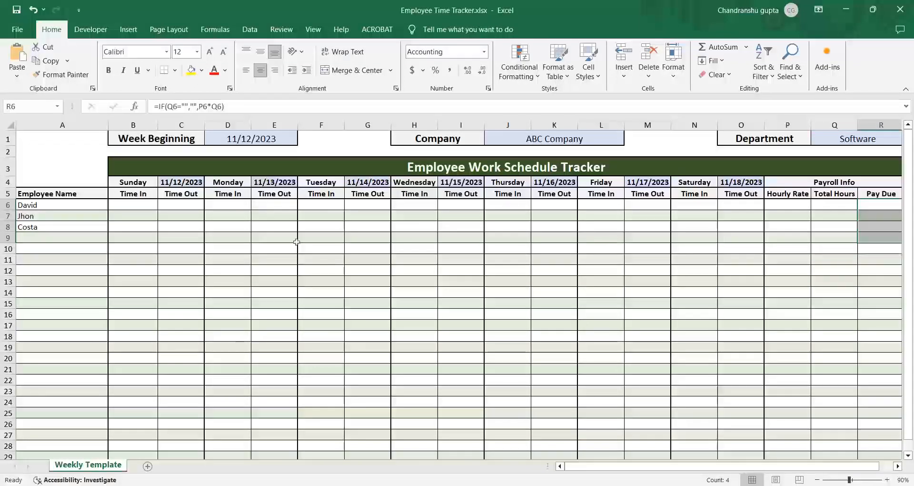
Step: Enter the first employee's Sunday shift in row 6, with Time In 10 am and Time Out 6 pm
left_click(244, 242)
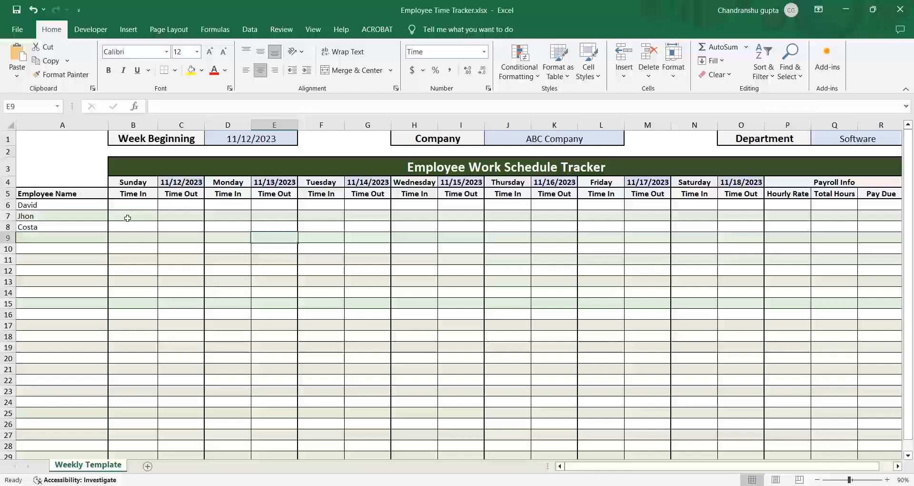
double_click(137, 205)
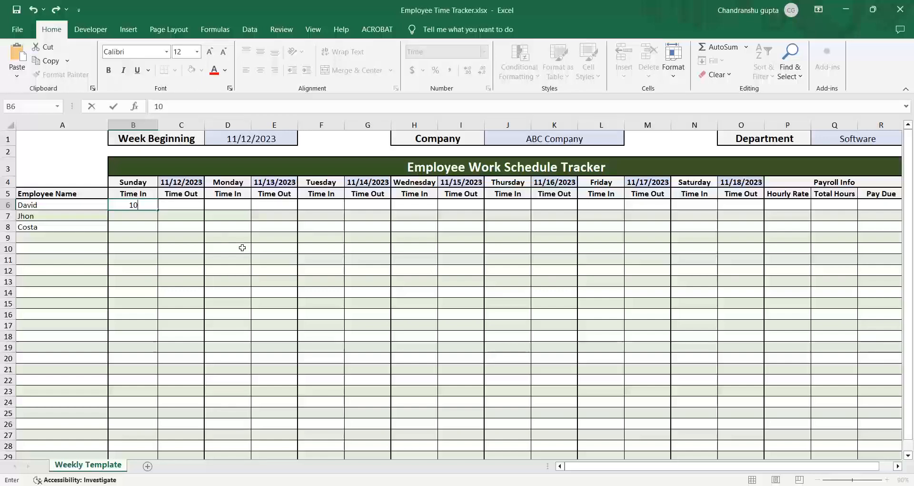
type("10")
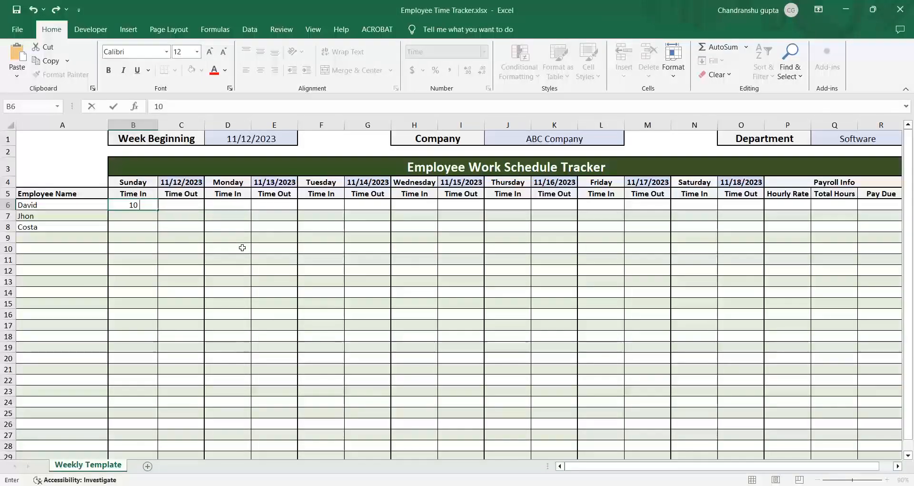
type(" am")
key("Return")
key("Up")
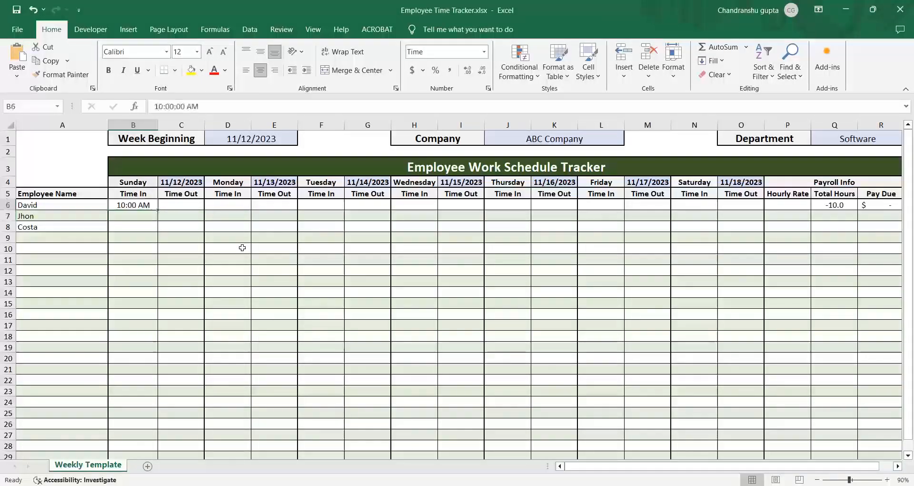
key("Right")
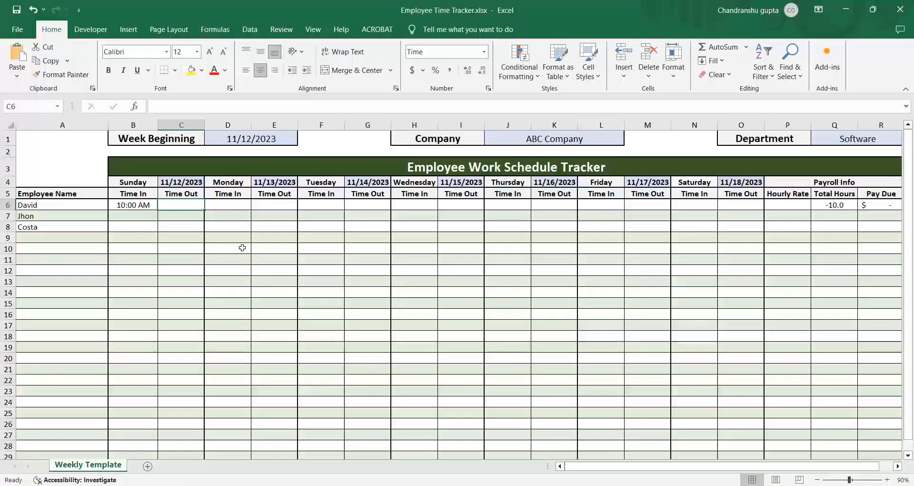
type("6")
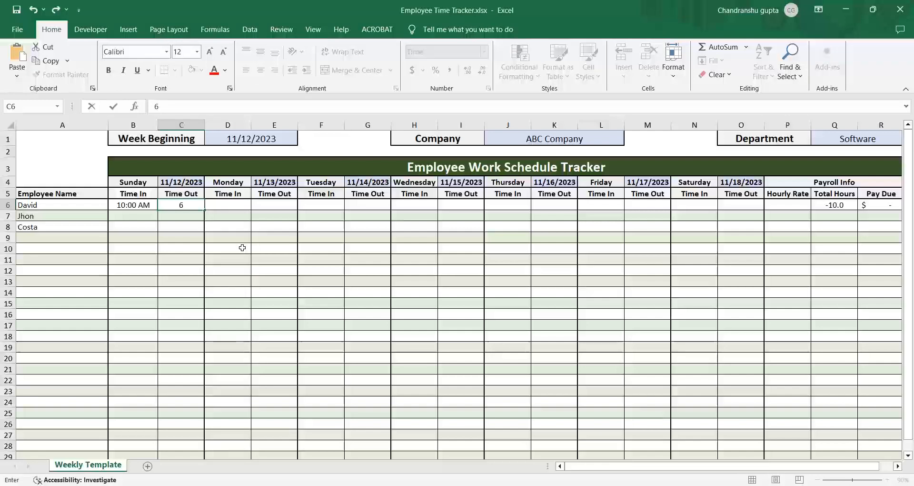
type(" pm")
key("ctrl+Return")
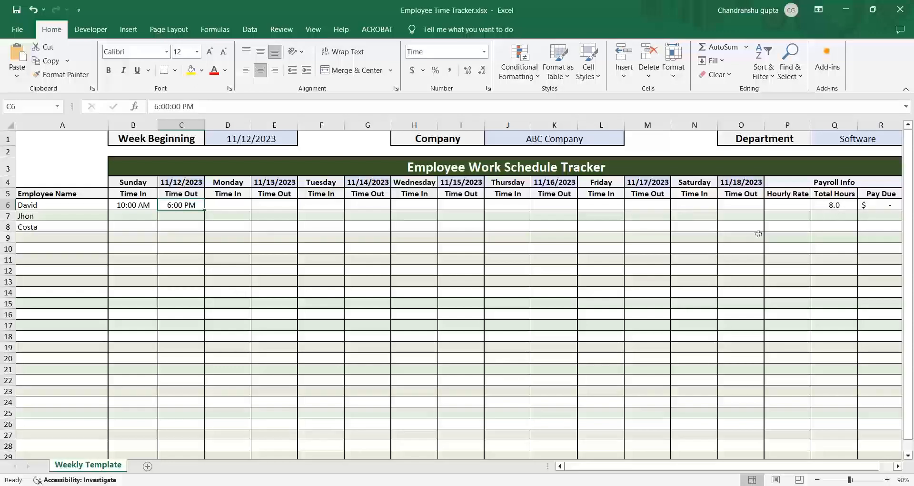
Step: Enter Hourly Rate values of 20, 15 and 25 for the three employees in cells P6 to P8
left_click(785, 208)
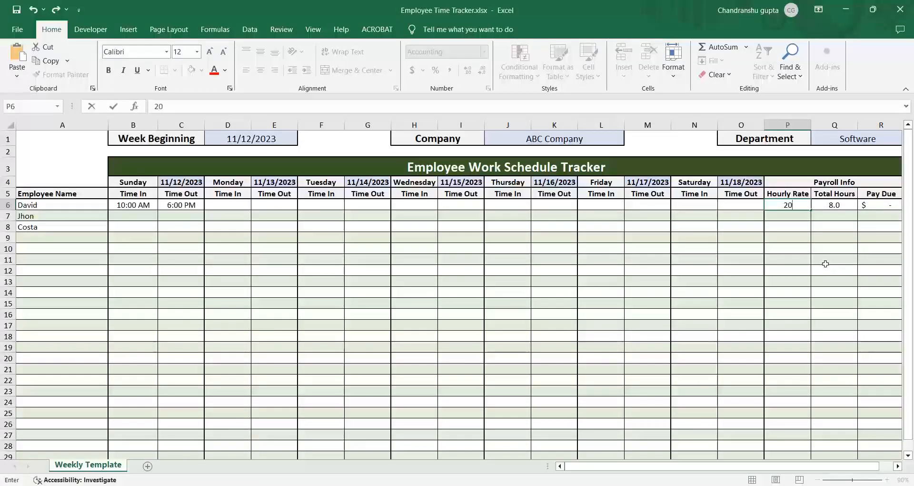
type("20")
key("Return")
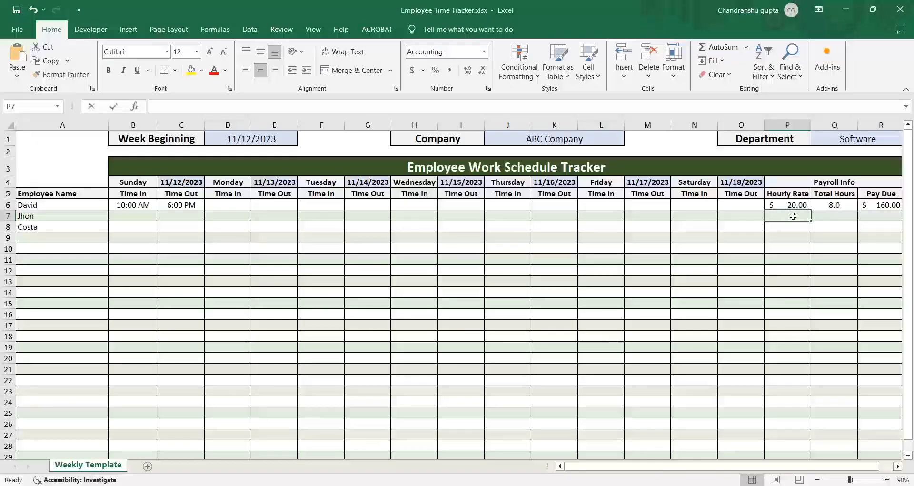
type("15")
key("Return")
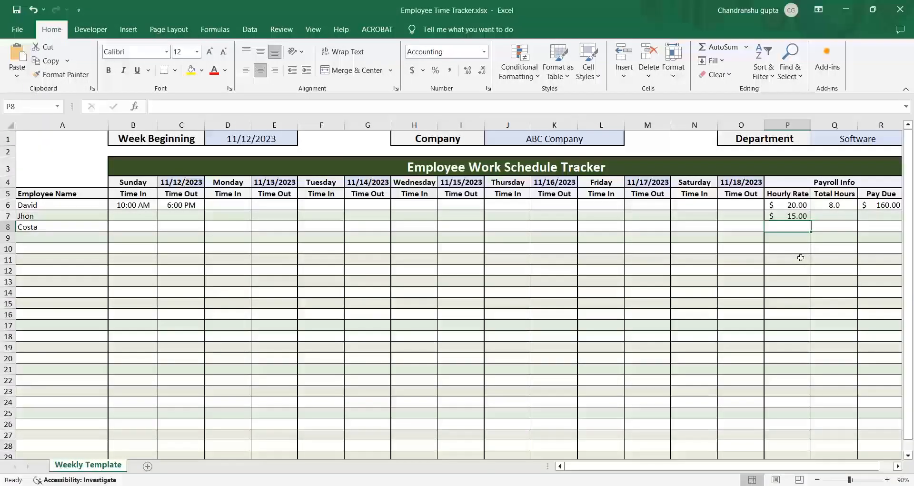
type("25")
key("Return")
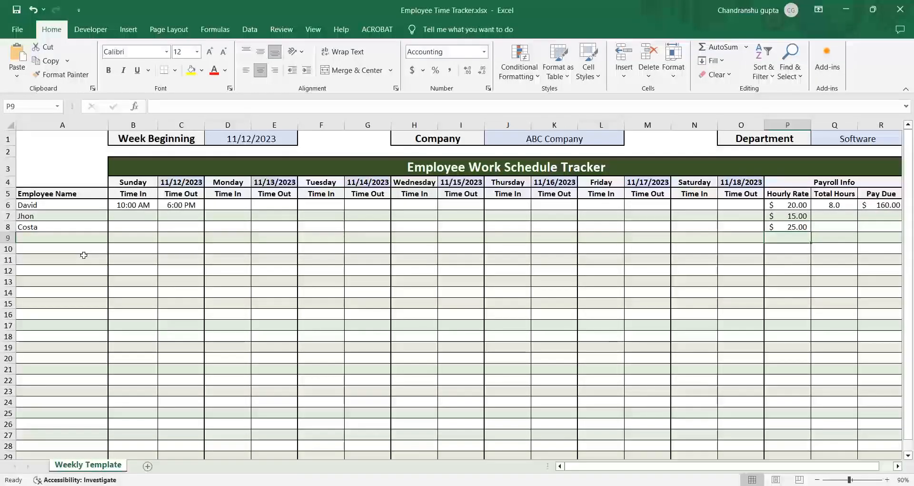
Step: Enter the second employee's Sunday Time In as 11 am and Time Out as 8 pm, and check the row's Total Hours
double_click(137, 217)
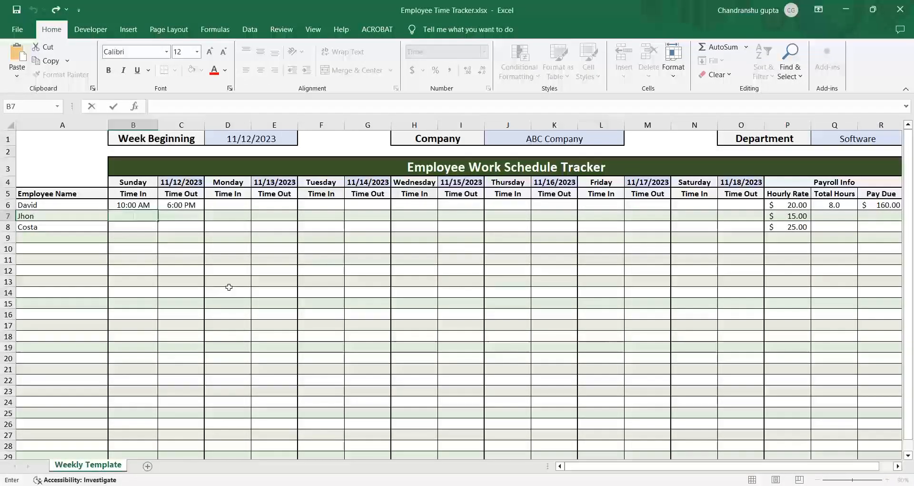
type("11")
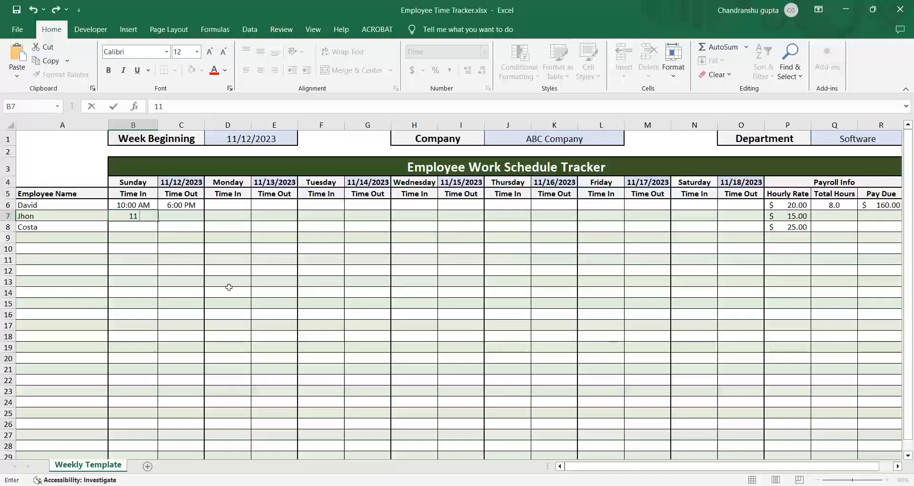
type(" am")
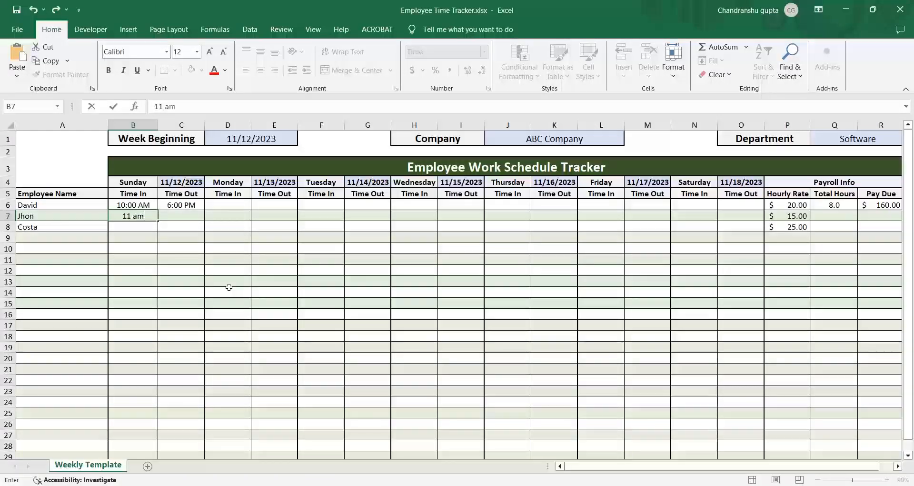
key("Return")
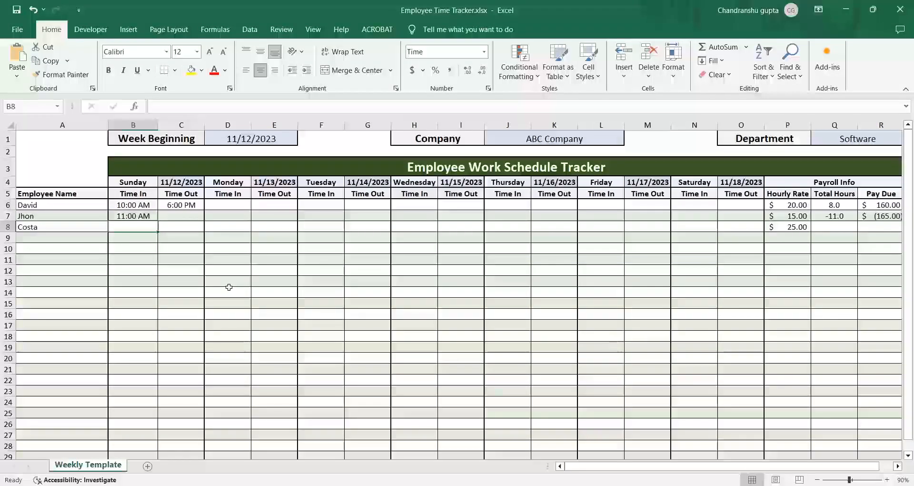
key("Up")
key("Right")
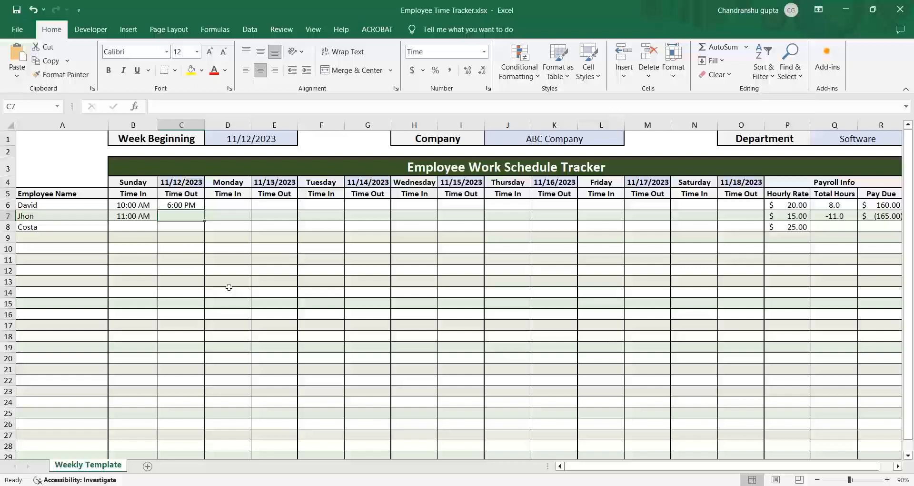
type("8 pm")
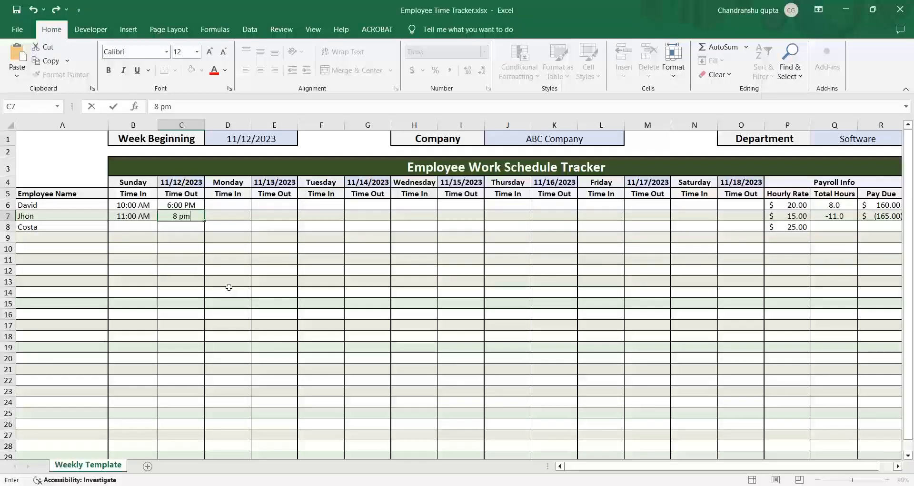
key("Return")
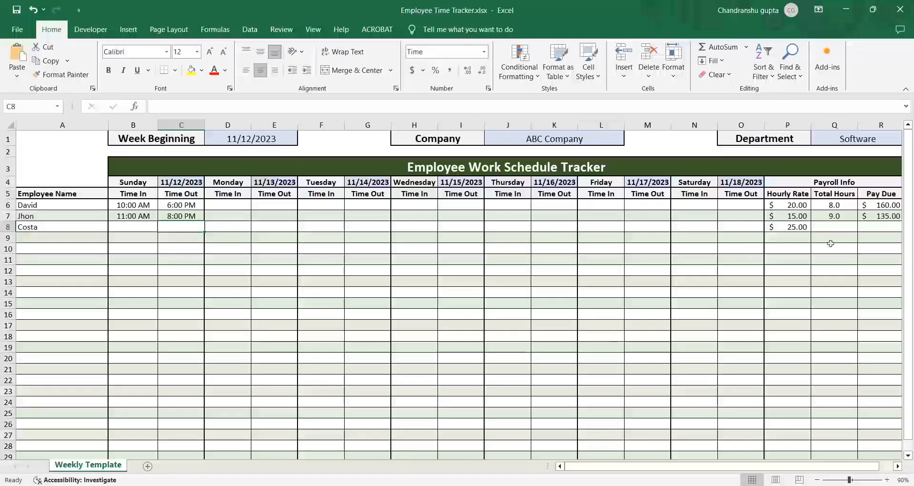
left_click(837, 217)
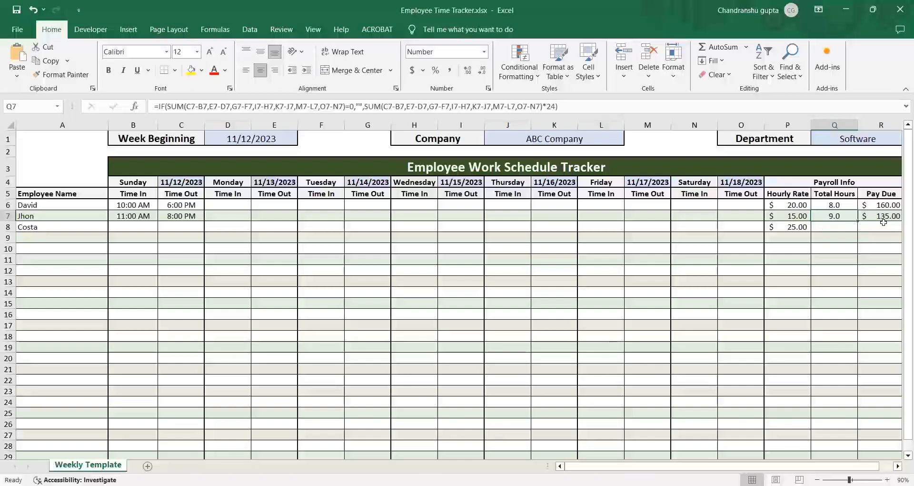
Step: Enter the third employee's Sunday Time In as 2 pm and Time Out as 4 pm, and check the row's Total Hours
double_click(135, 227)
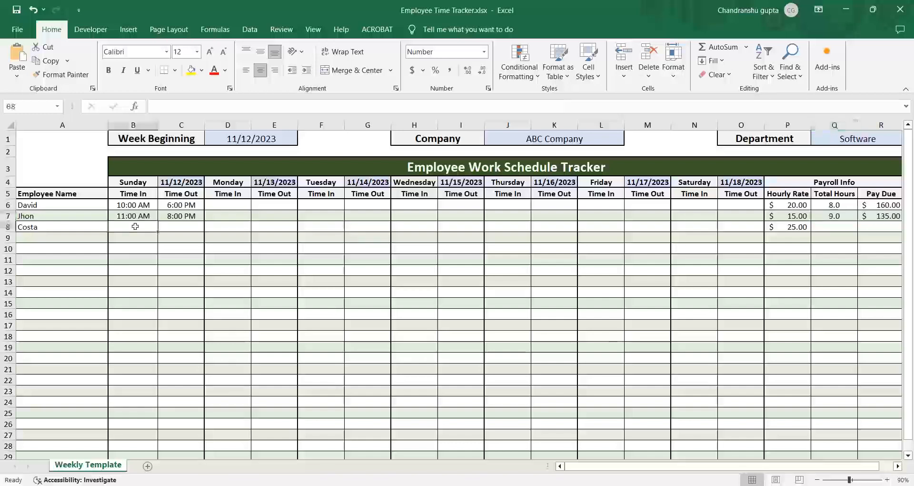
type("2")
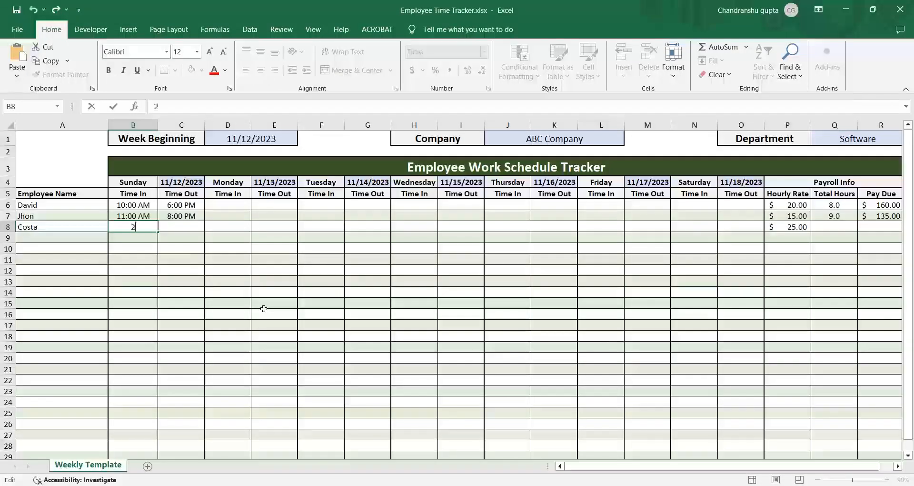
type(" pm")
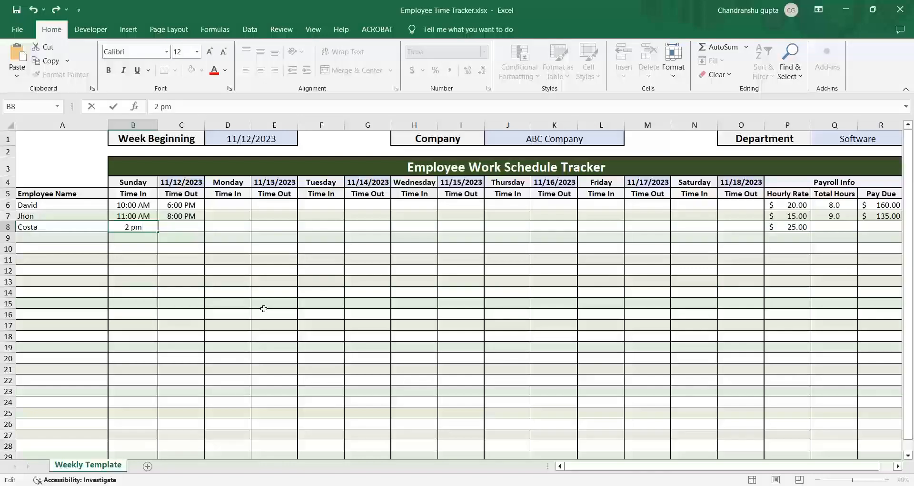
key("Return")
key("Up")
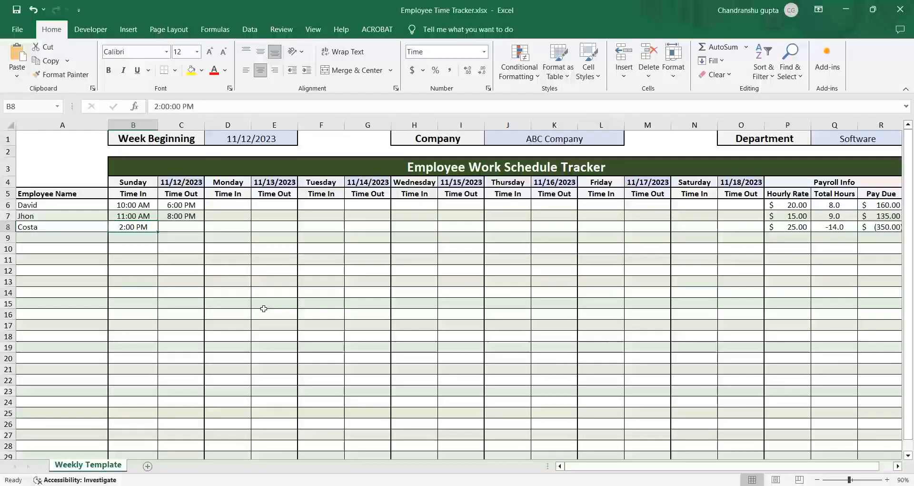
key("Right")
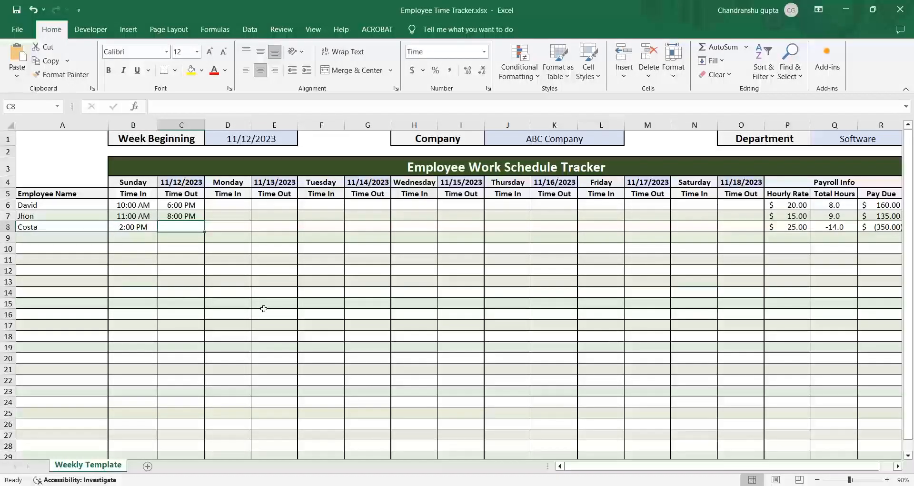
type("4")
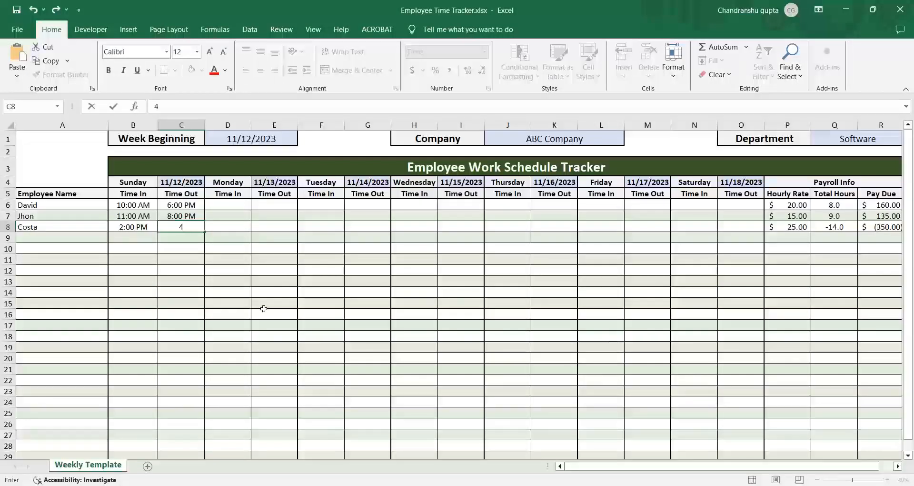
type(" pm")
key("Return")
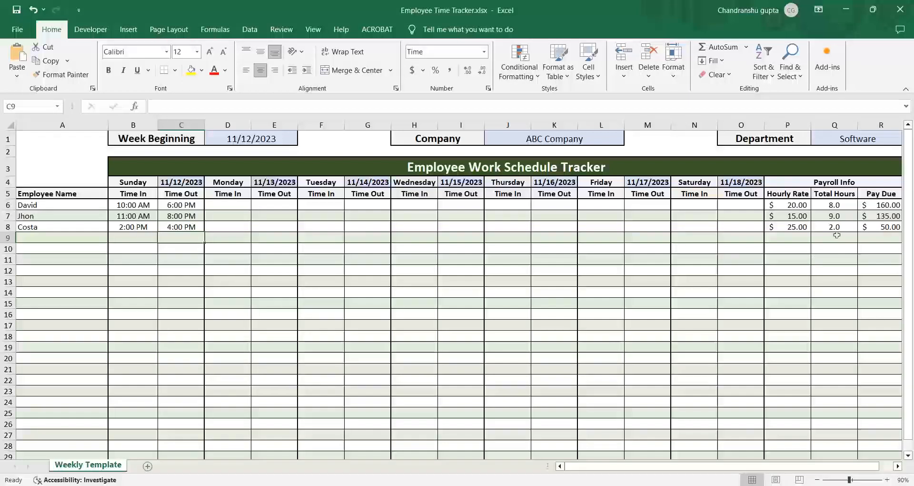
left_click_drag(837, 233, 837, 227)
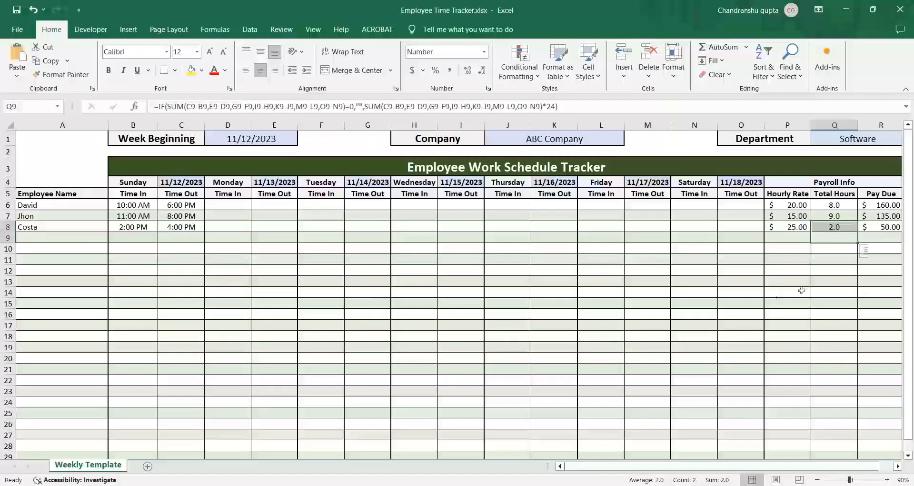
left_click(816, 269)
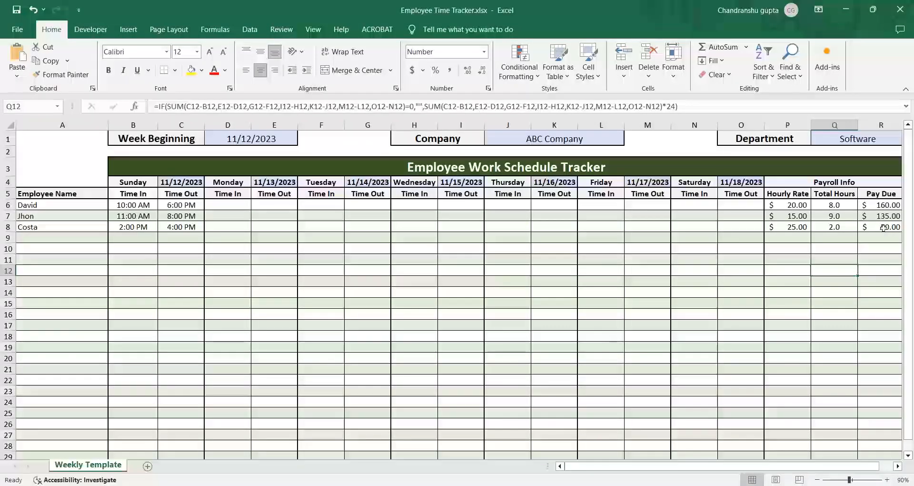
Step: Enter the first employee's Monday shift in row 6, with Time In 8 am and Time Out 2 pm
left_click(265, 281)
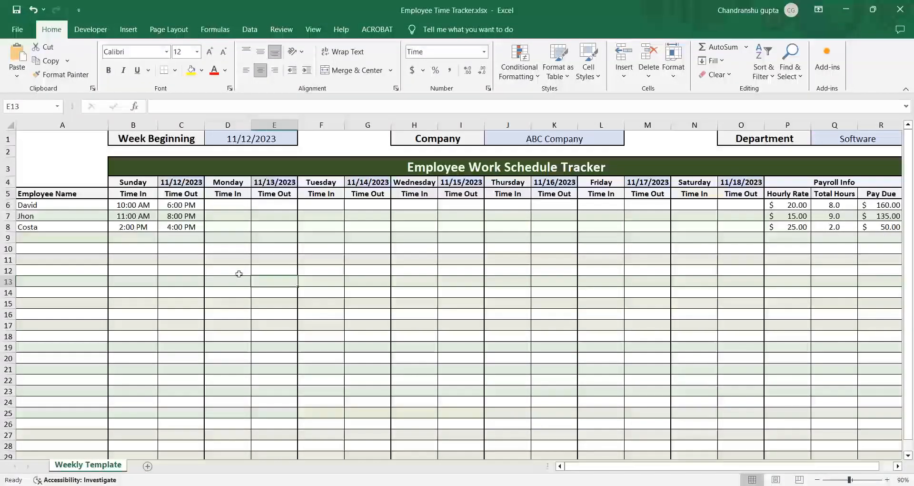
left_click(234, 206)
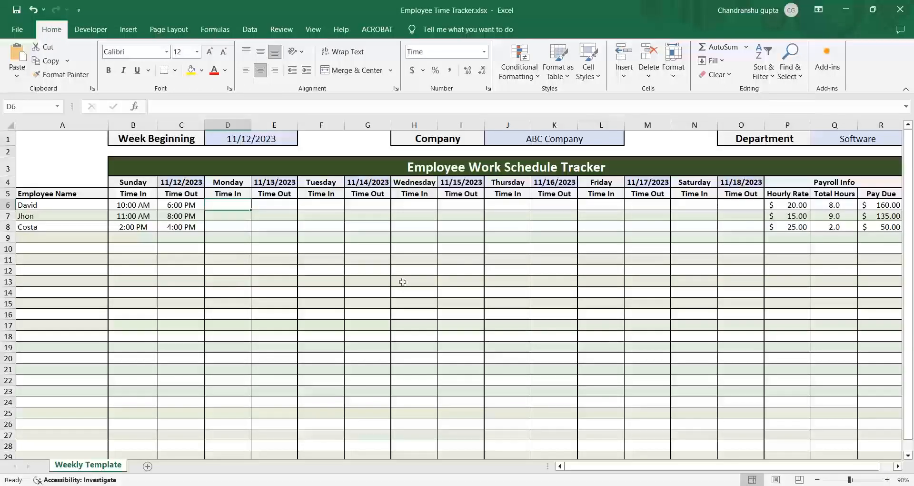
type("8")
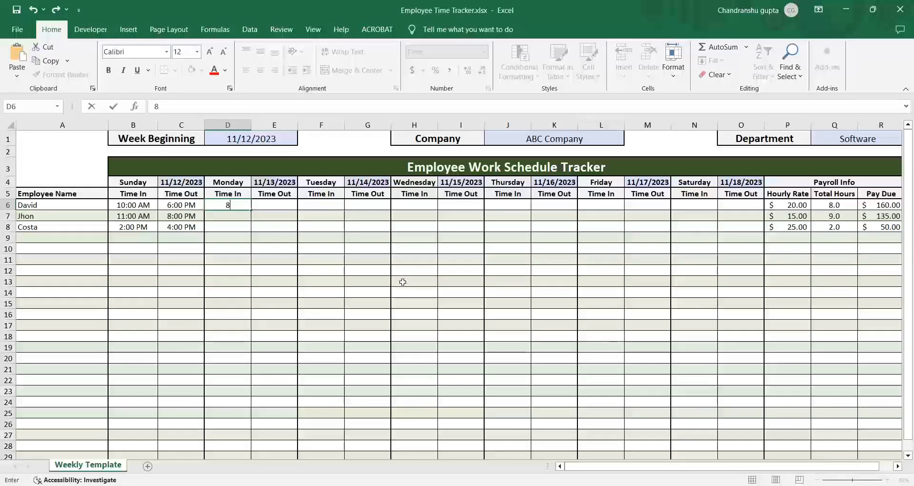
type(" am")
key("Return")
key("Up")
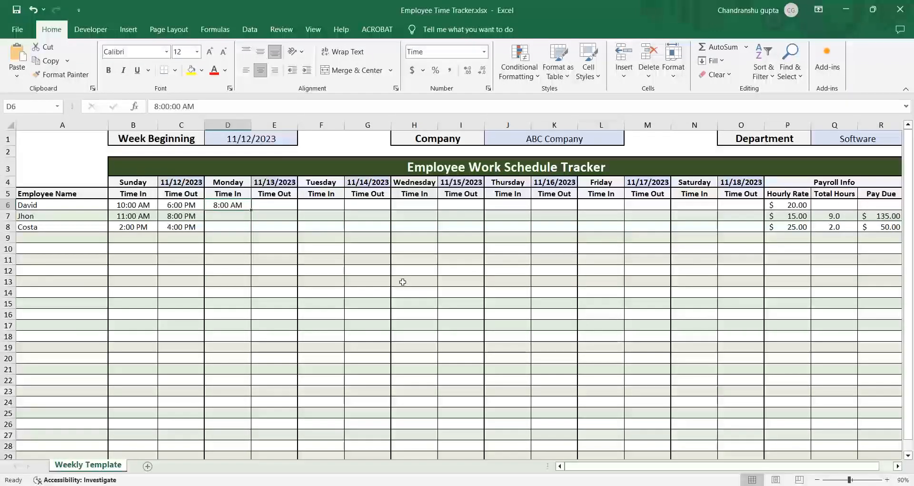
key("Right")
type("2")
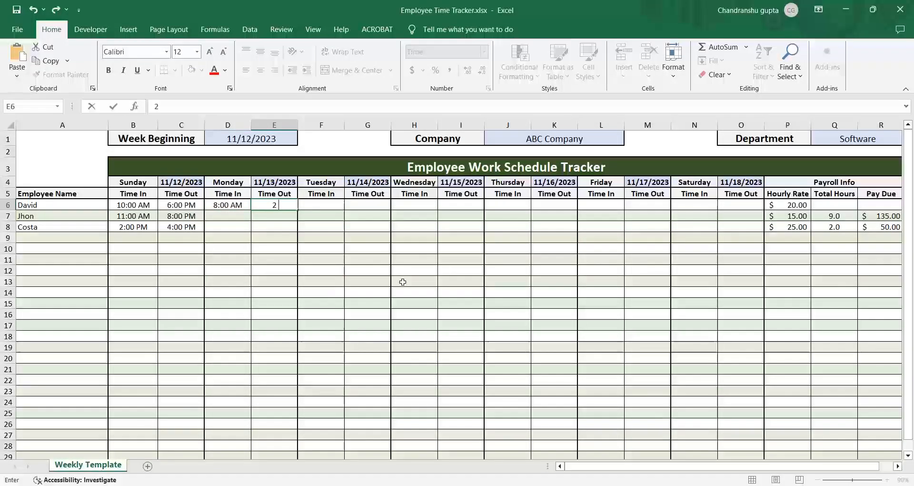
type(" pm")
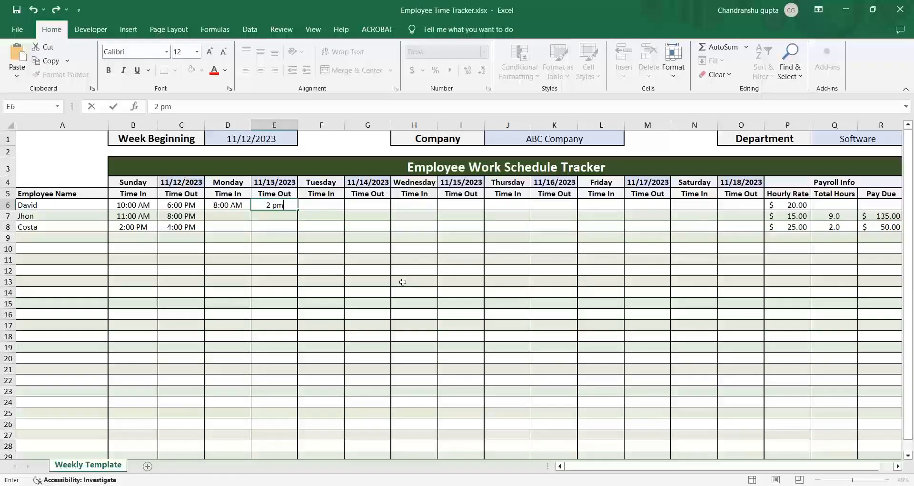
key("ctrl+Return")
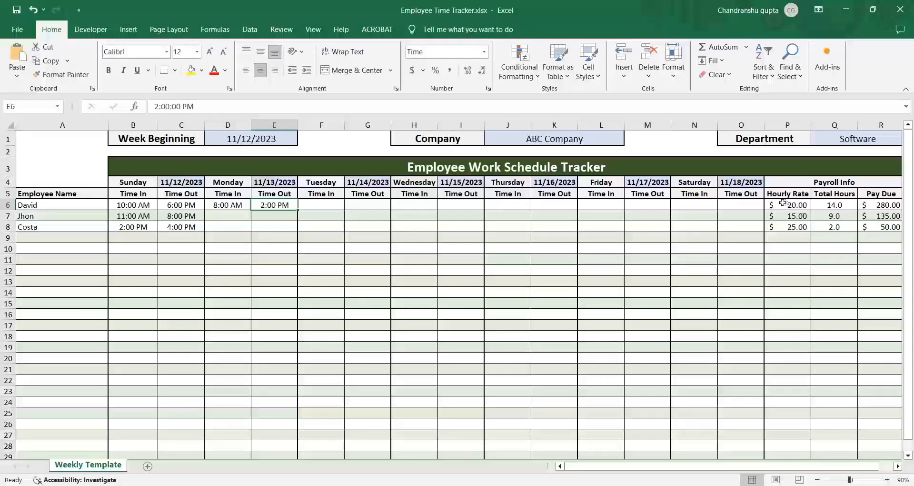
Step: Enter the first employee's Tuesday shift in row 6, with Time In 9 am and Time Out 11 am
left_click_drag(321, 215, 322, 204)
left_click(371, 255)
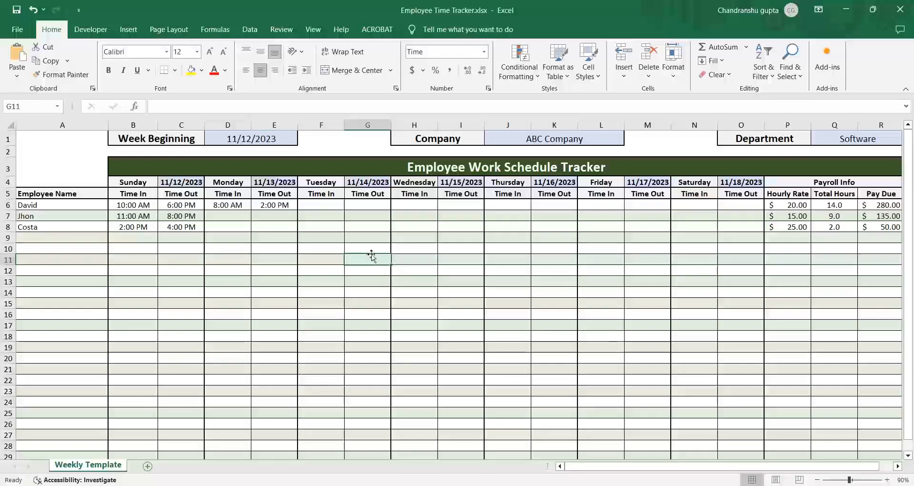
left_click(326, 204)
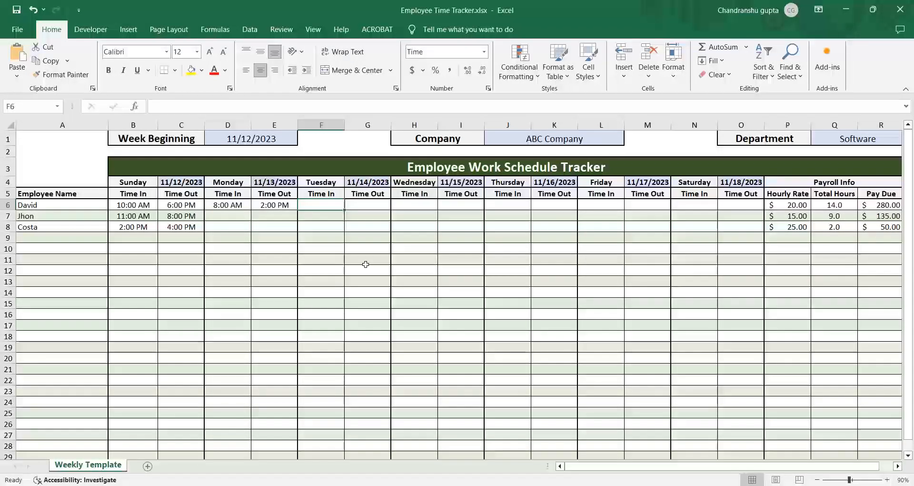
type("9")
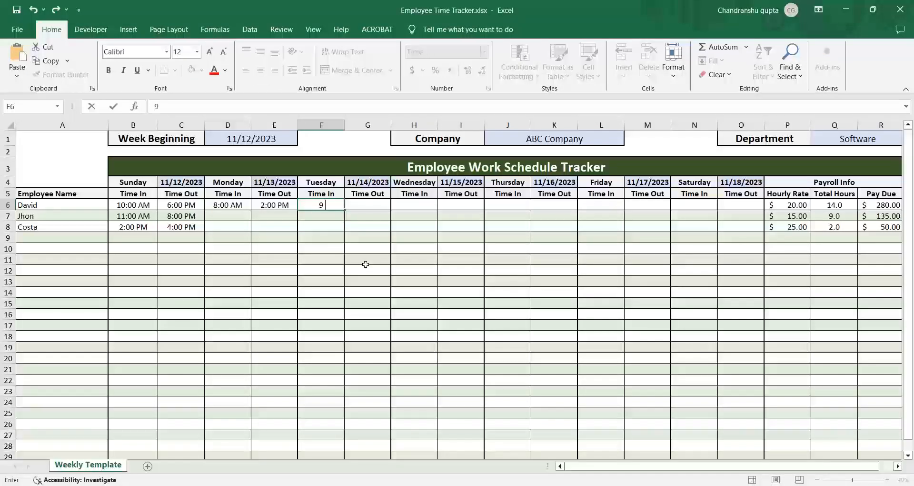
type(" am")
key("ctrl+Return")
key("Tab")
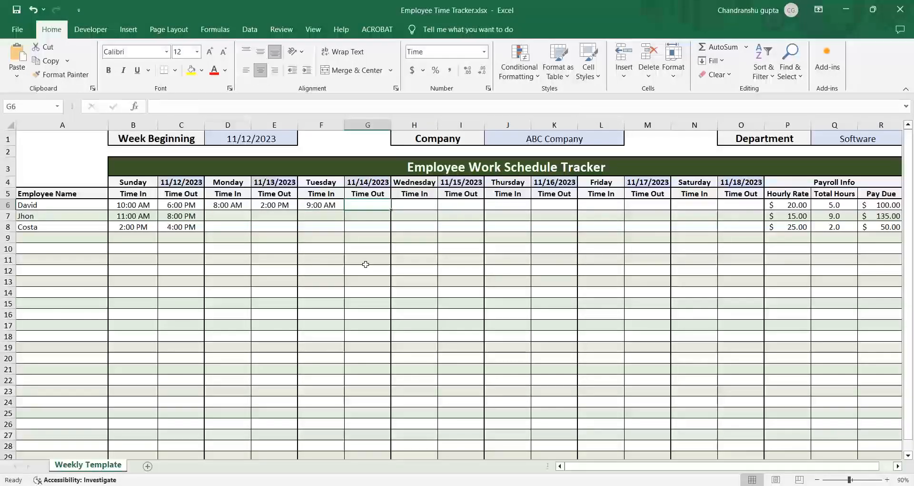
type("11 am")
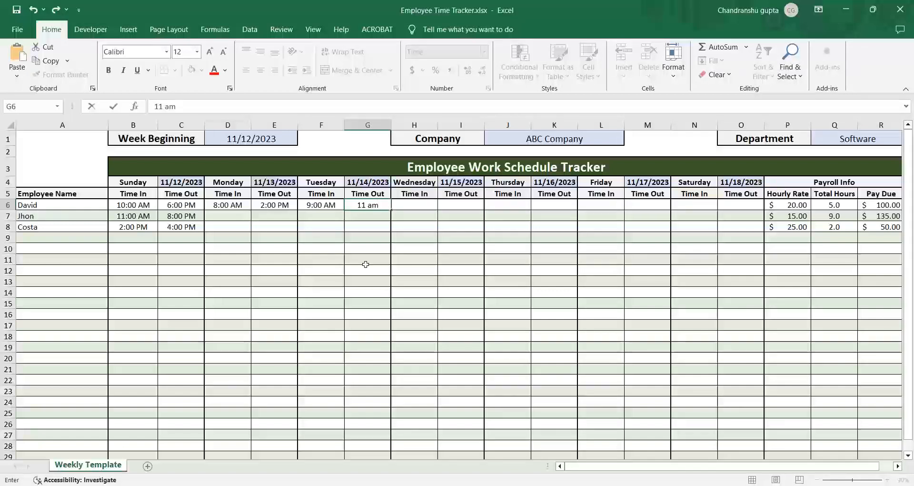
key("Return")
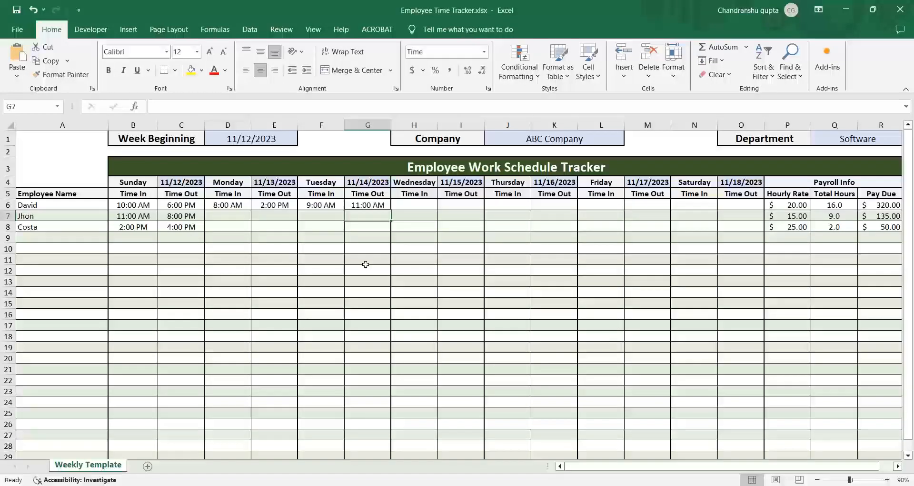
Step: Enter the first employee's Wednesday shift in row 6, with Time In 1 pm and Time Out 3 pm
key("Tab")
key("Up")
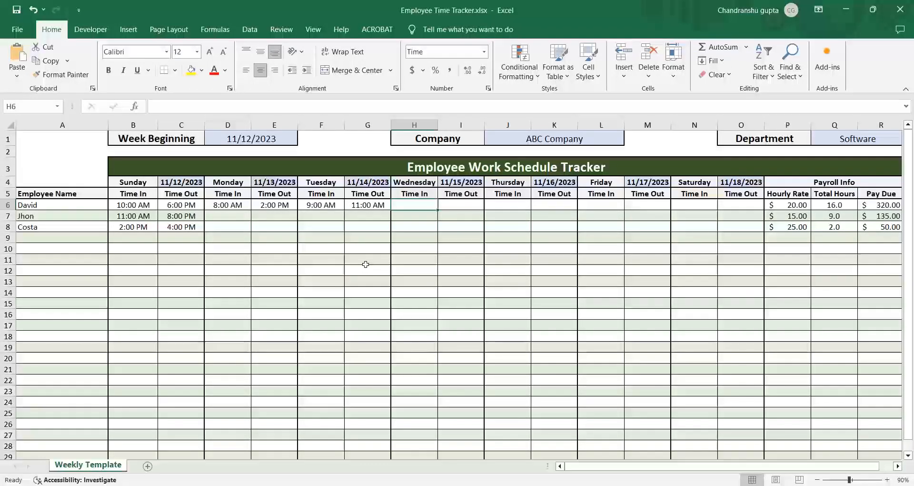
type("1 pm")
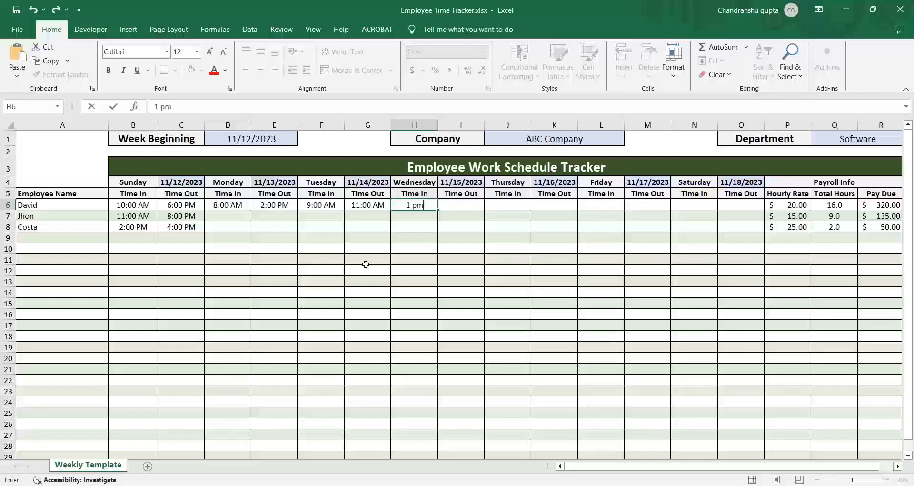
key("Tab")
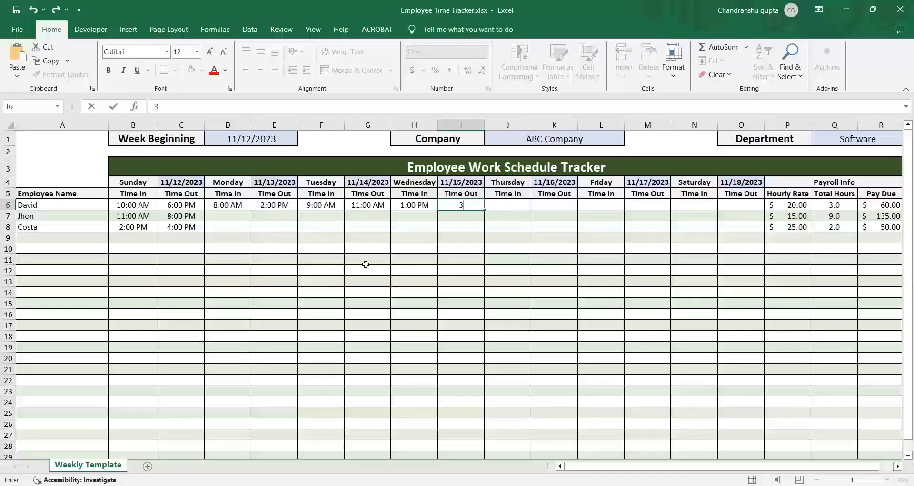
type("3 pm")
key("Return")
key("Up")
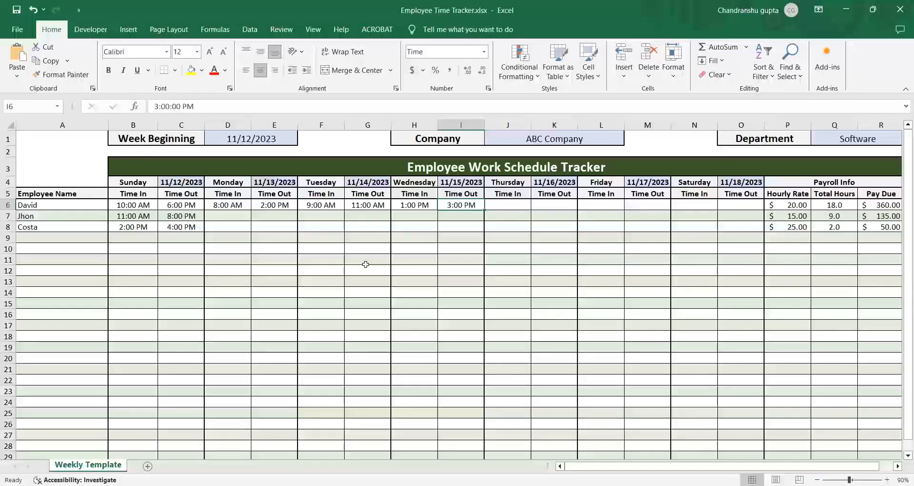
Step: Enter the first employee's Thursday shift in row 6, with Time In 6 am and Time Out 9 pm
key("Right")
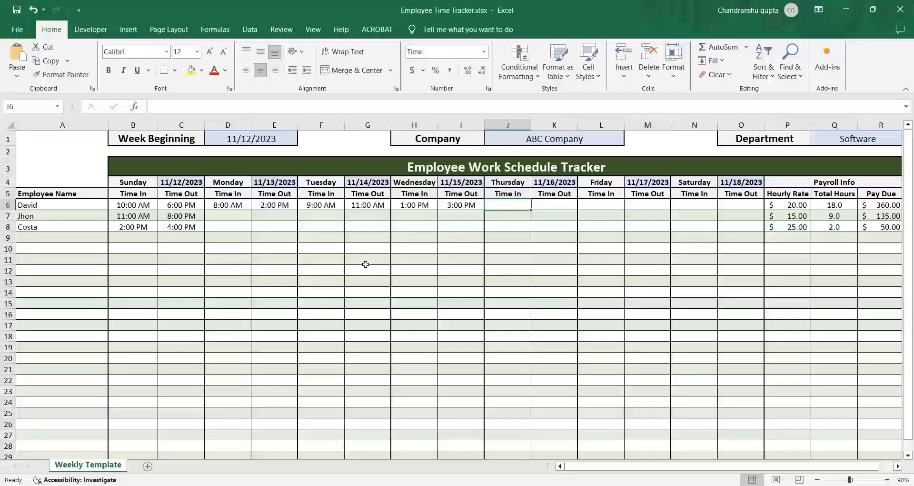
type("6")
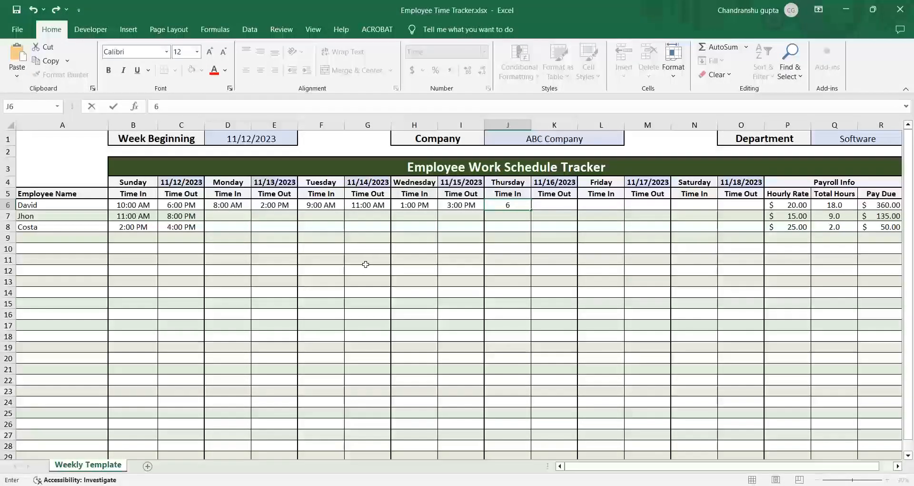
type(" am")
key("Tab")
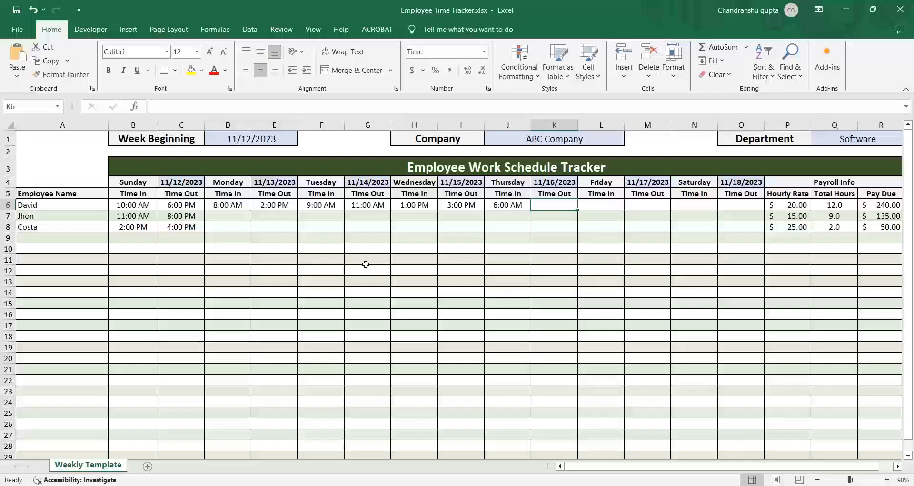
type("9 pm")
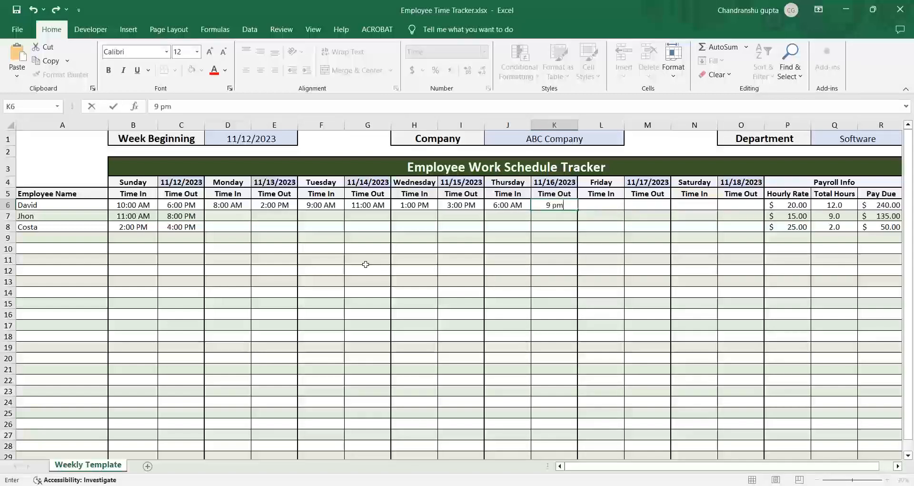
key("Tab")
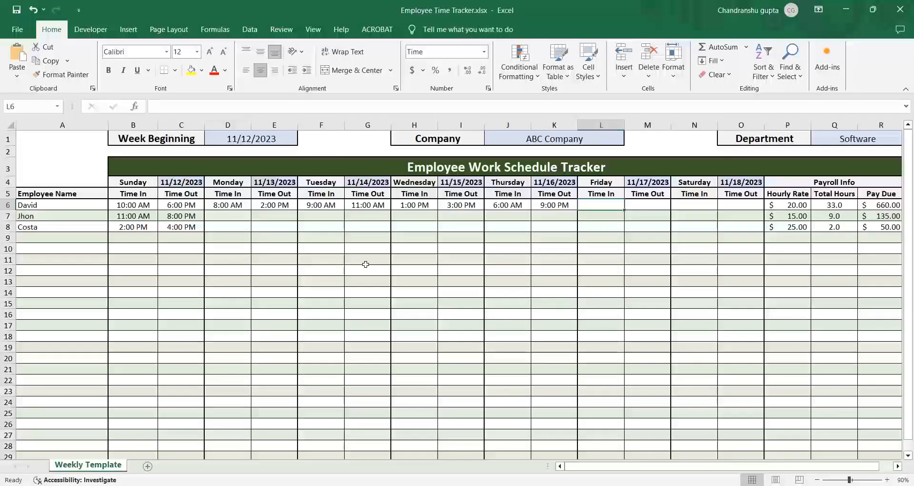
Step: Enter the first employee's Friday shift in row 6, with Time In 1 pm and Time Out 1:30 pm
type("1")
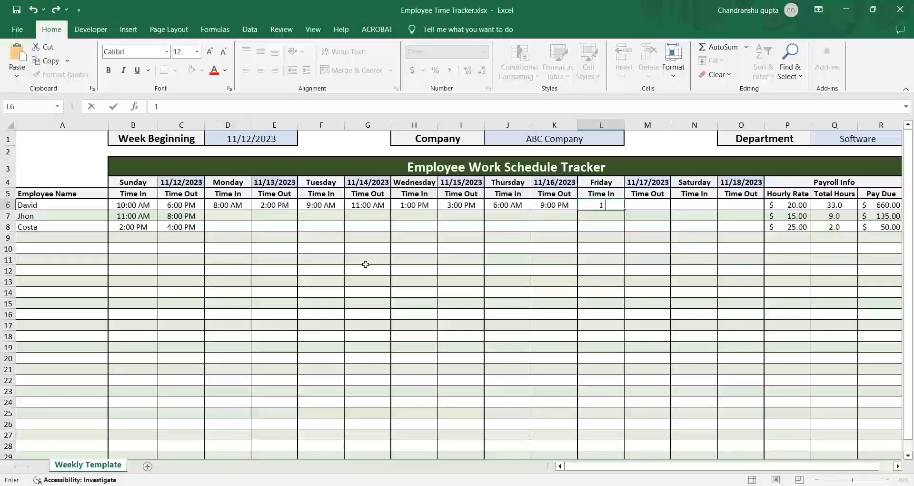
type(" pm")
key("Tab")
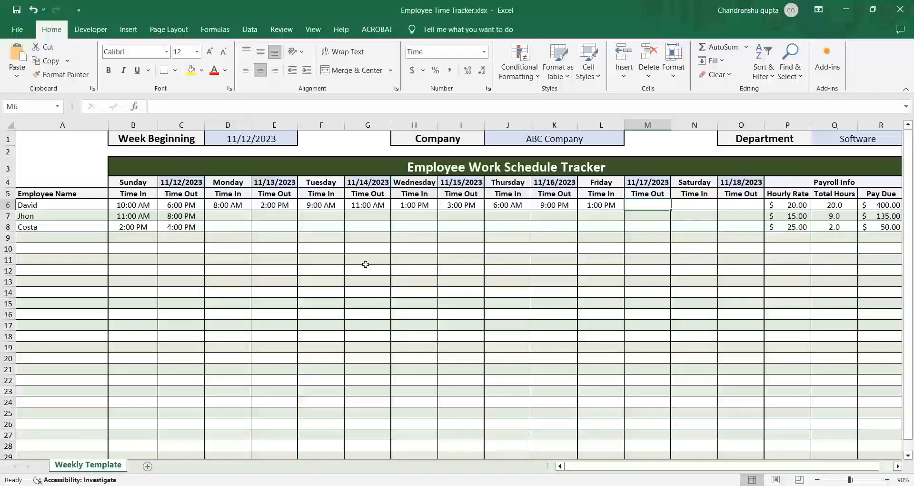
type("1:30")
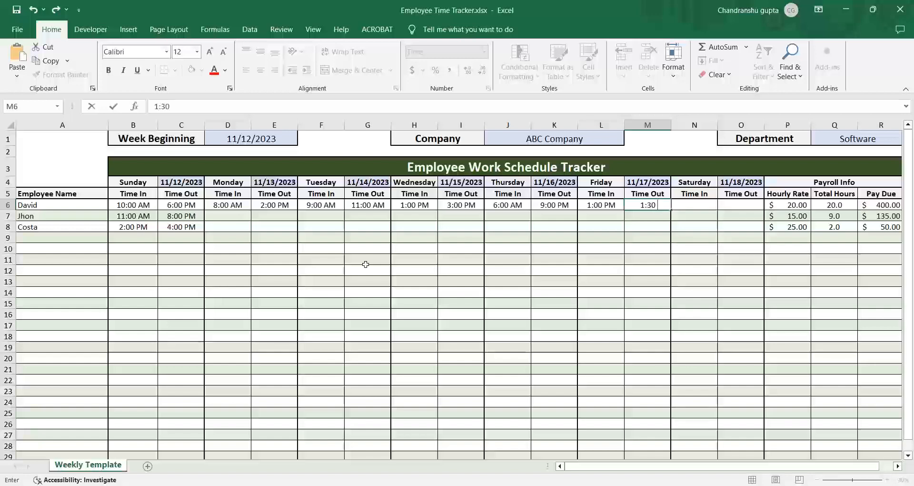
type(" pm")
key("Return")
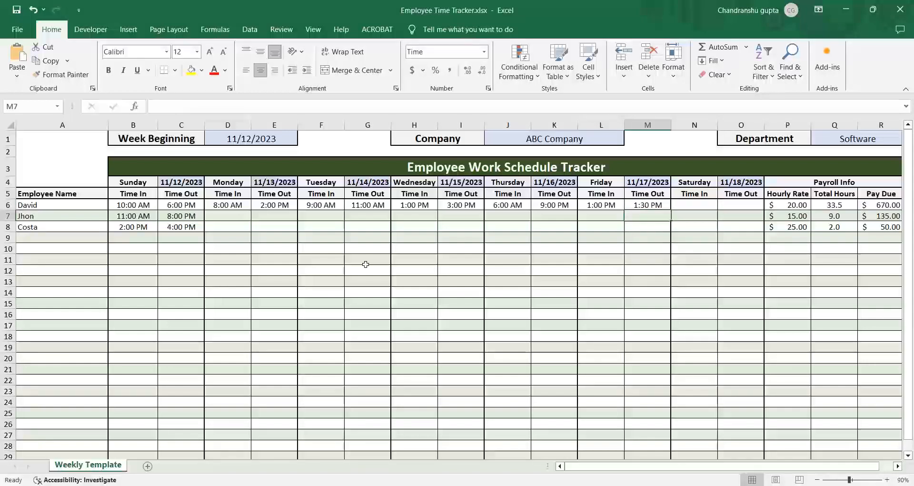
Step: Enter the first employee's Saturday shift in row 6, with Time In 2 pm and Time Out 4:30 pm
key("Up")
key("Right")
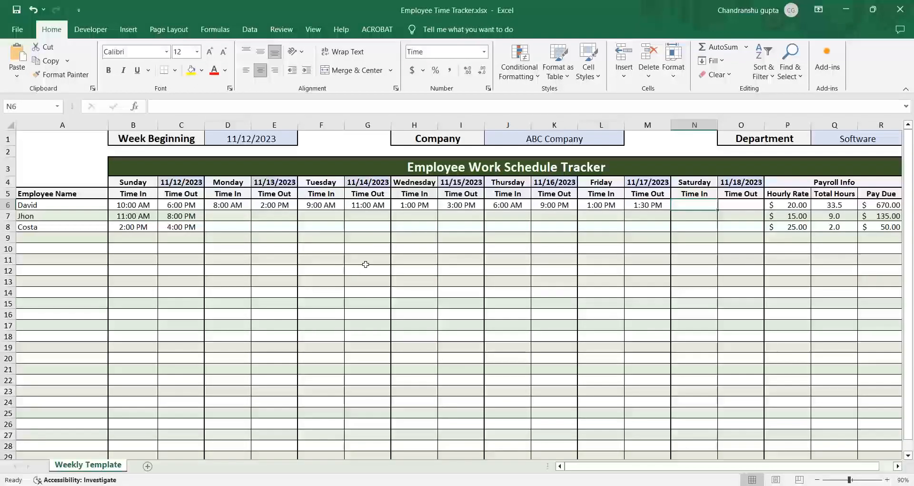
type("2 pm")
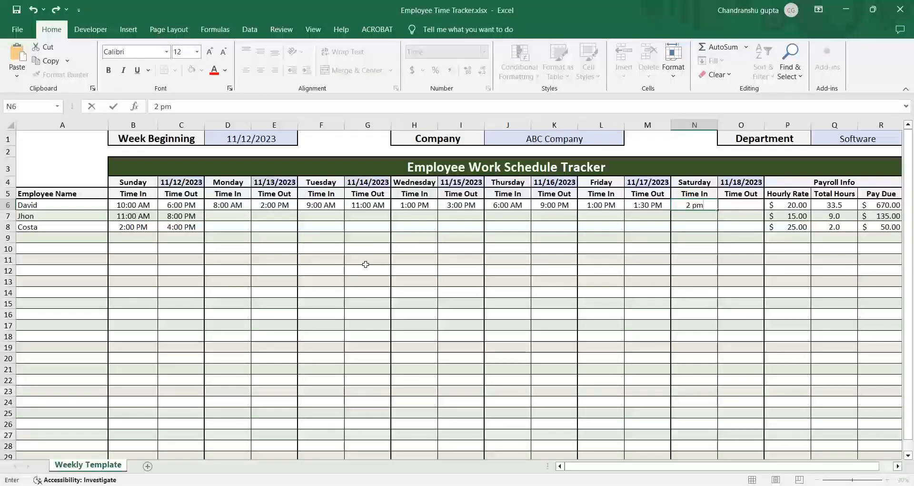
key("Tab")
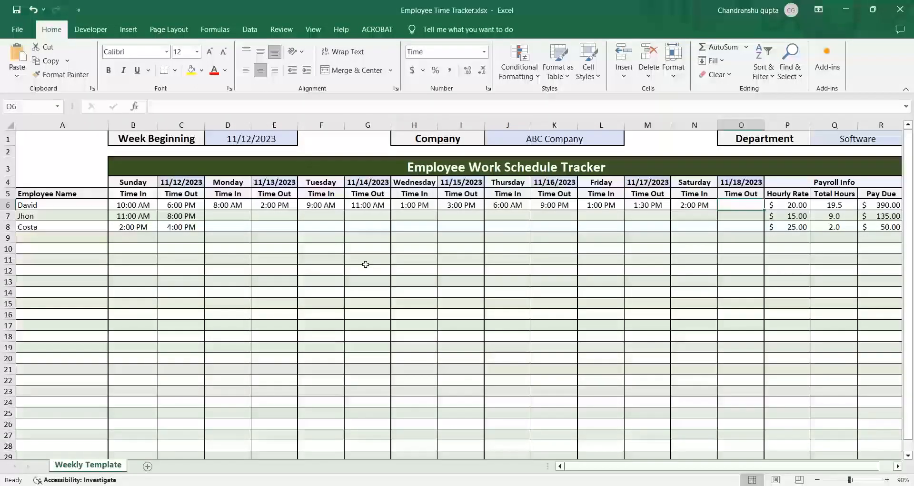
type("4:30")
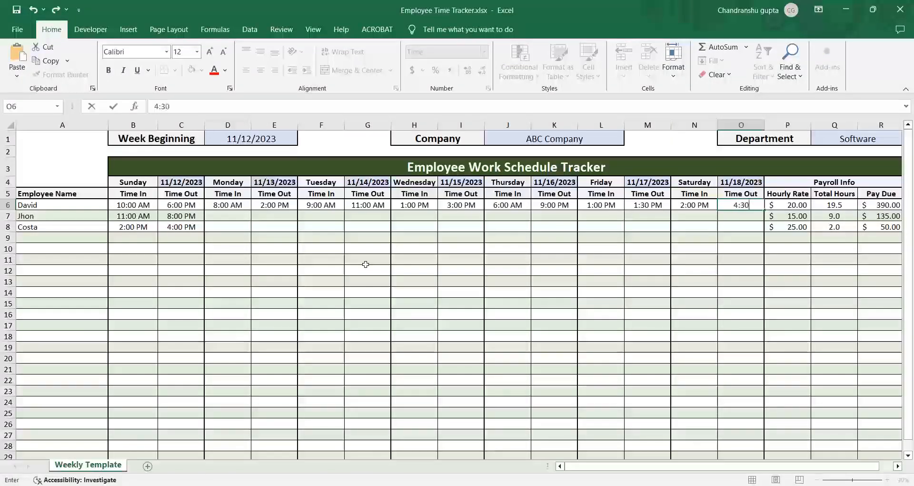
type(" pm")
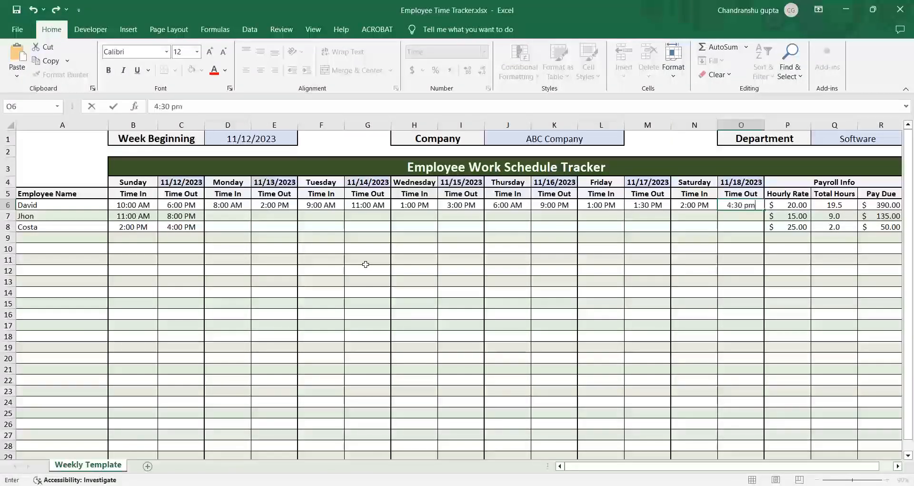
key("Return")
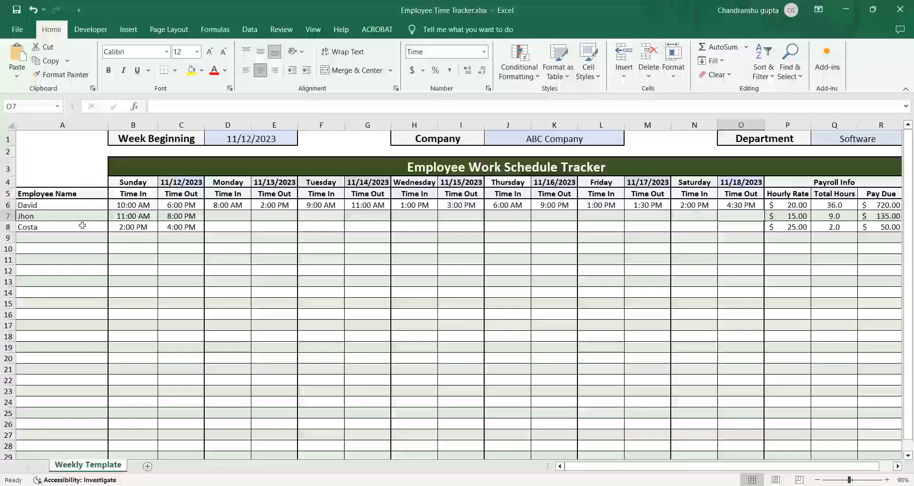
scroll(57, 336, "down", 6)
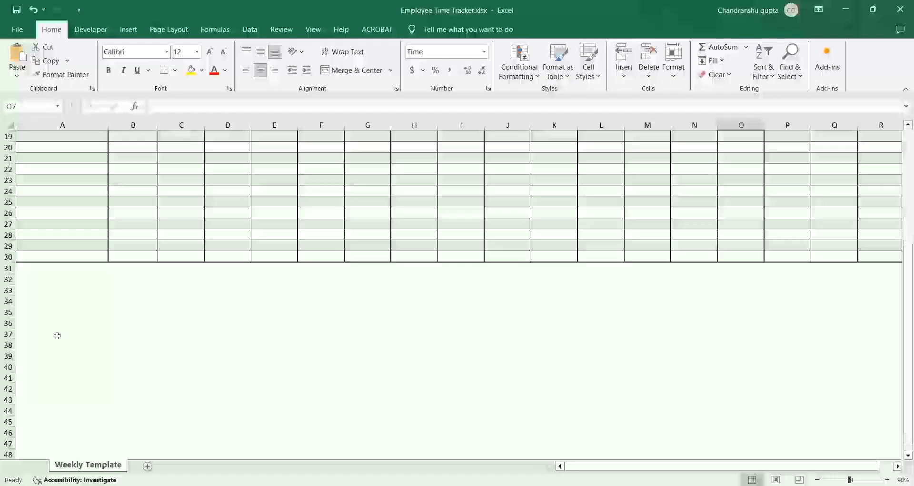
scroll(57, 336, "up", 6)
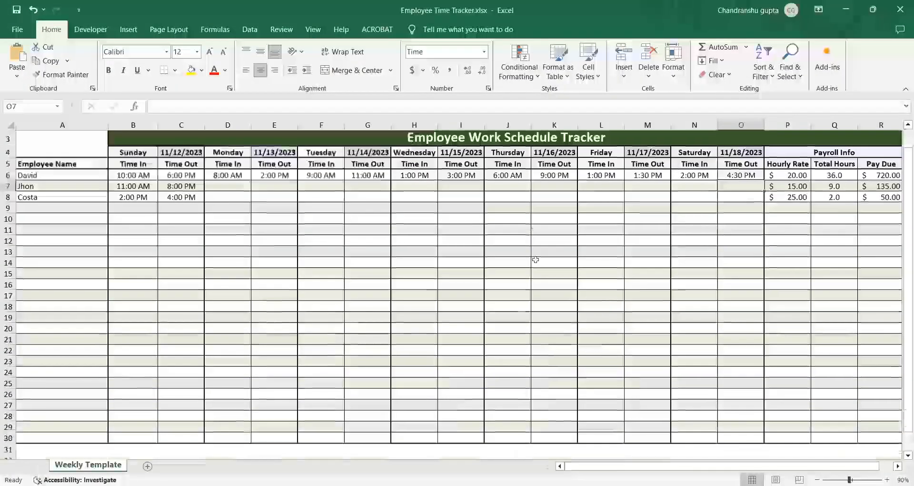
scroll(535, 257, "down", 6)
scroll(534, 257, "up", 6)
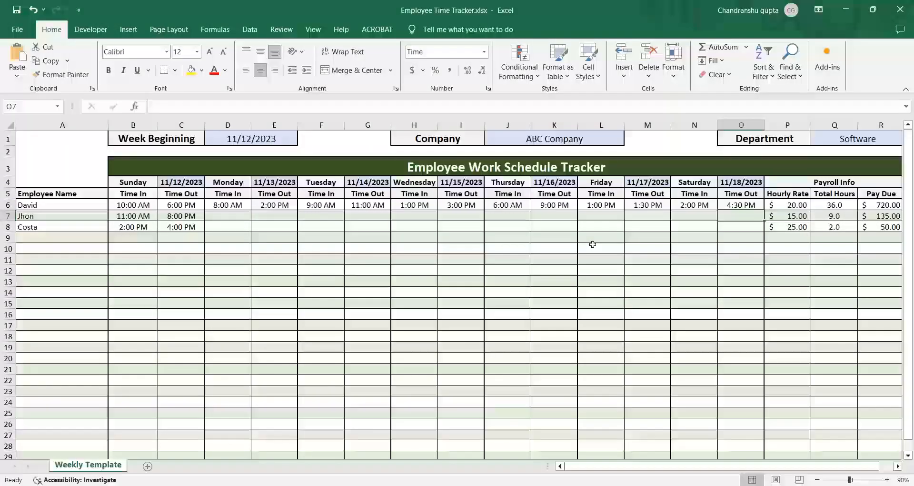